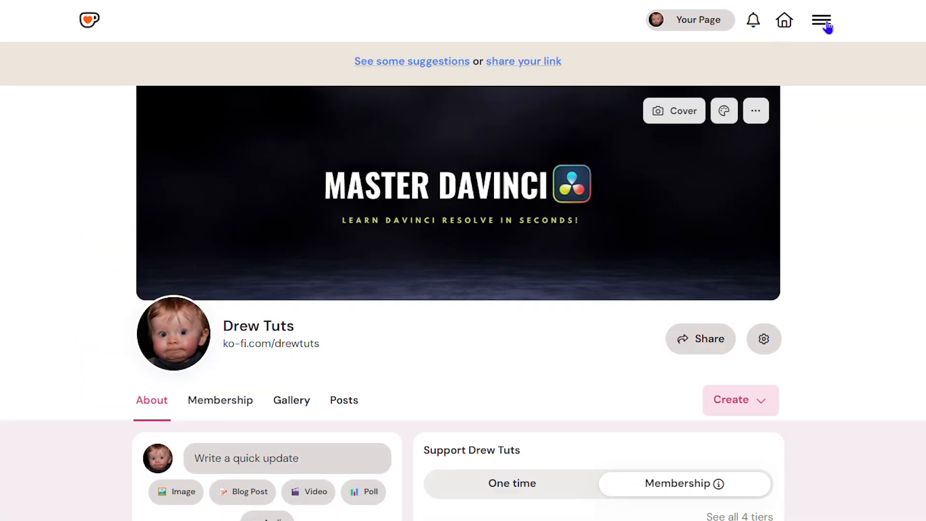
Open the Shop setup page and keep the shop status set to Open.
left_click(823, 25)
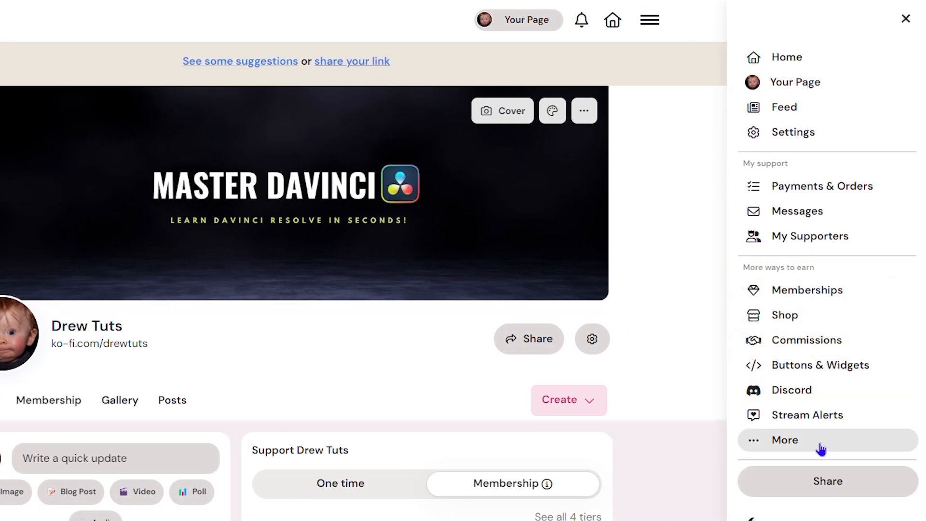
left_click(787, 316)
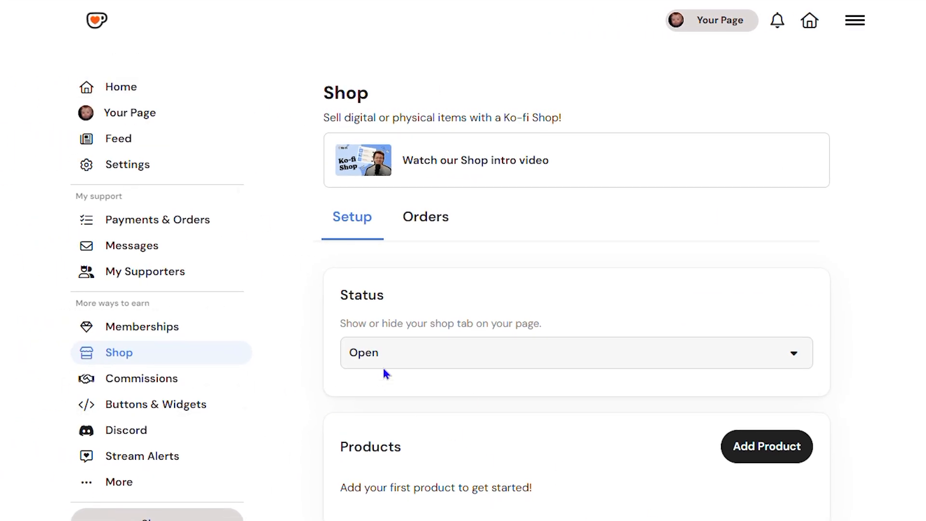
left_click(782, 360)
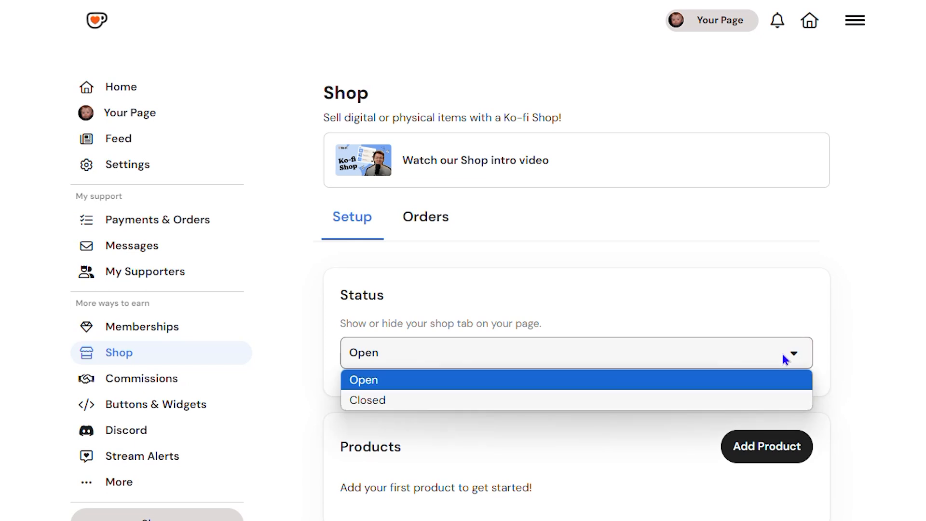
left_click(666, 388)
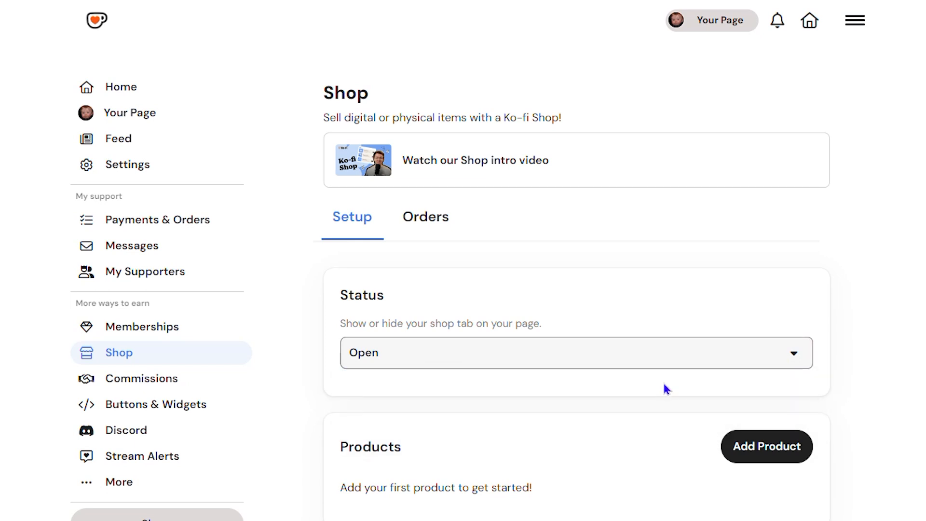
Review the shop setup sections from Products and Contact Details through Sharing, Additional Settings, Discounts and Sales Tax.
scroll(576, 290, "down", 2)
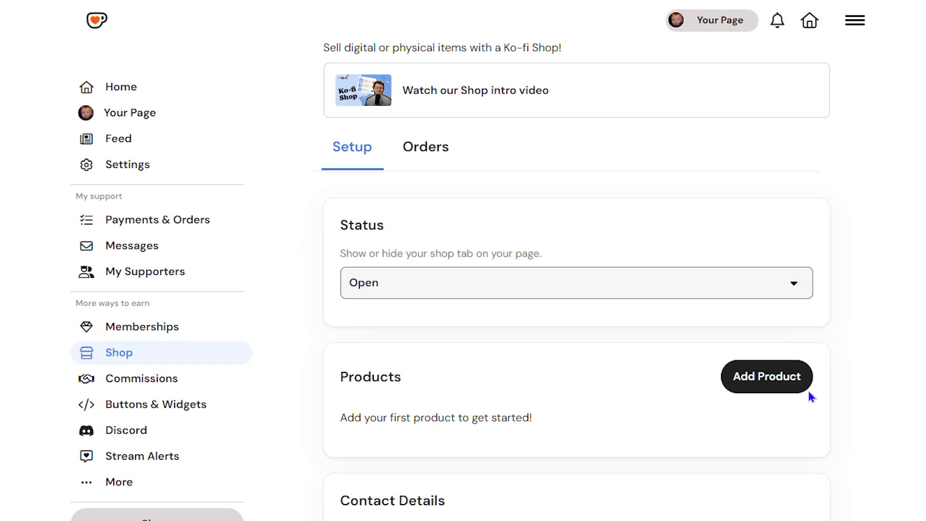
scroll(812, 397, "down", 5)
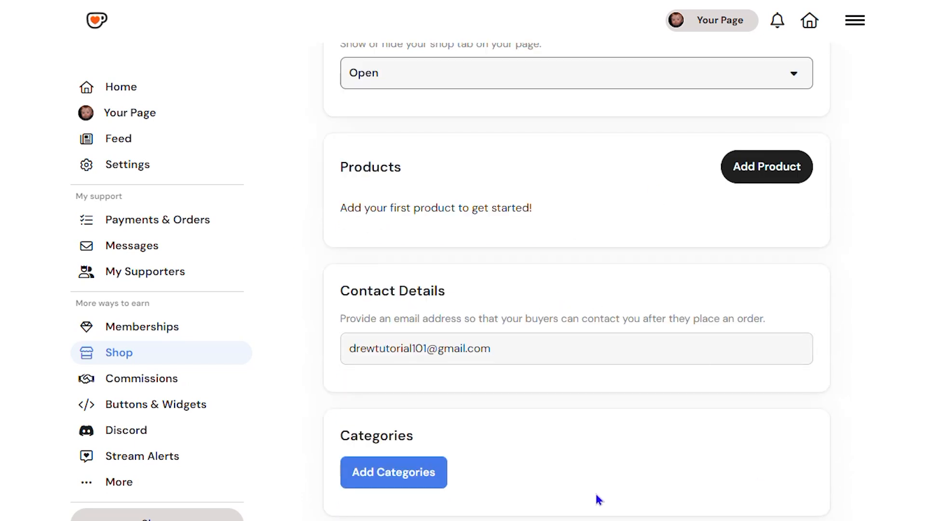
scroll(508, 430, "down", 7)
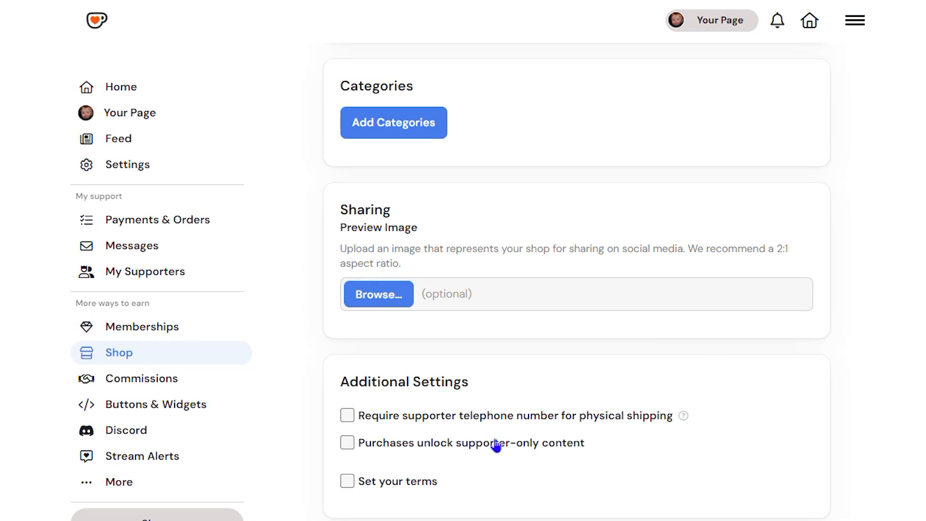
scroll(513, 507, "down", 2)
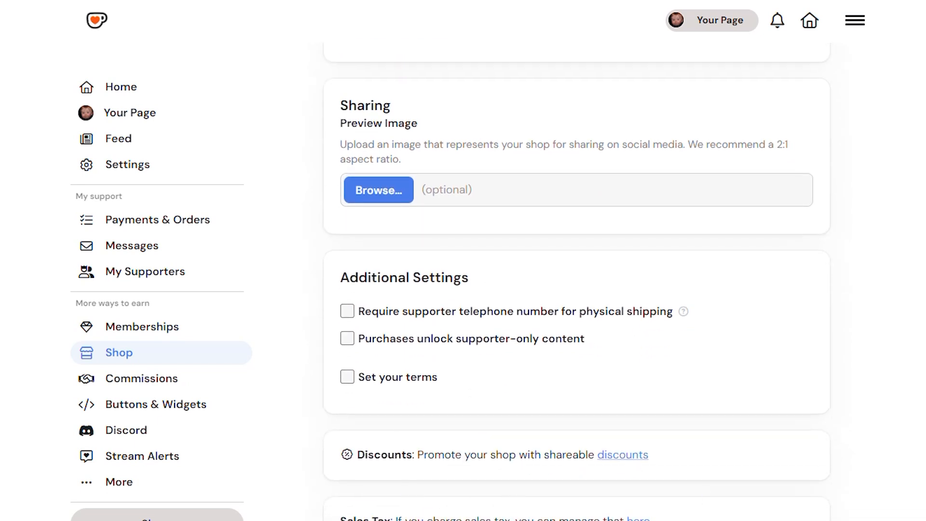
scroll(374, 481, "down", 3)
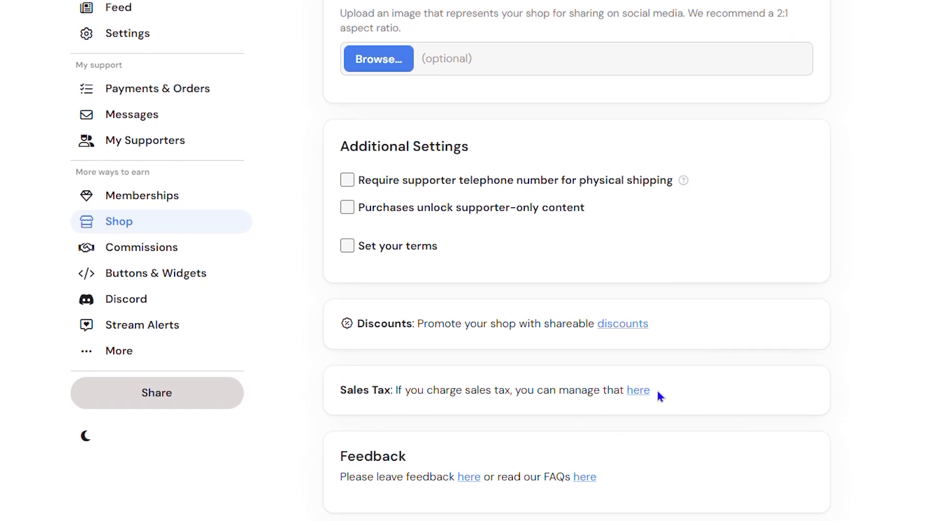
scroll(724, 434, "up", 12)
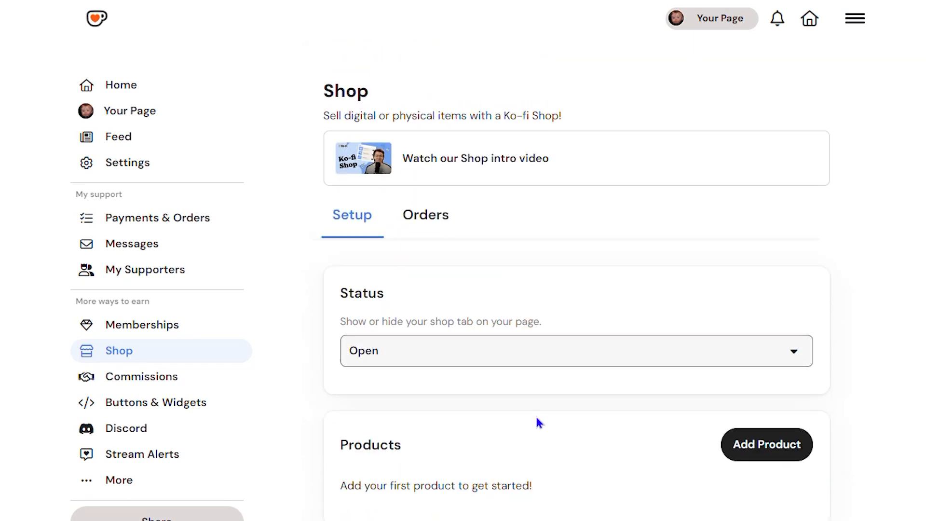
Add a product named "Super Guide" as a Digital item and continue to its full product form.
left_click(785, 450)
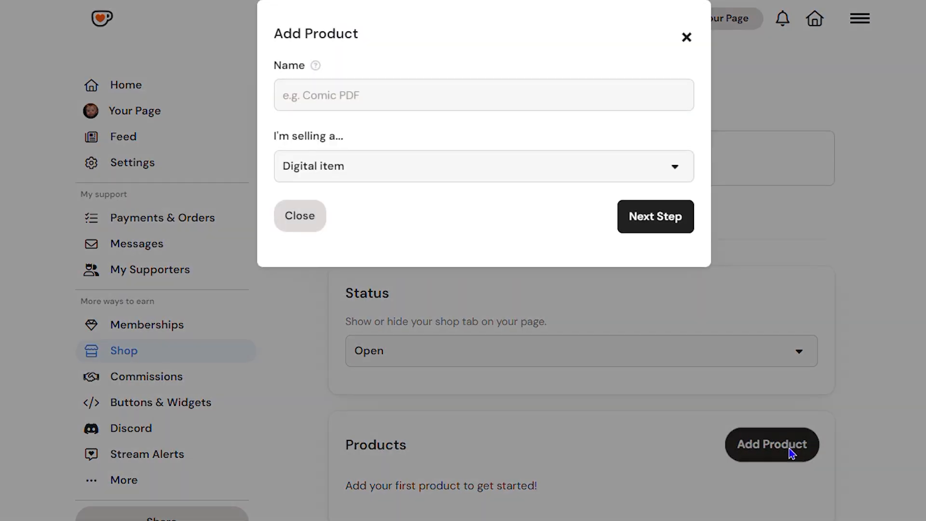
left_click(385, 103)
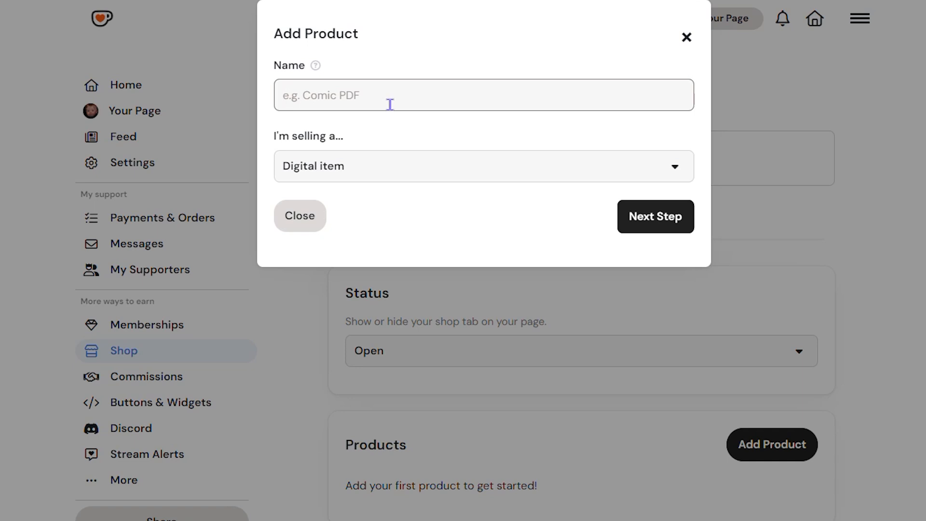
type("p")
key("BackSpace")
type("super")
key("BackSpace")
key("BackSpace")
key("BackSpace")
key("BackSpace")
key("BackSpace")
type("Super")
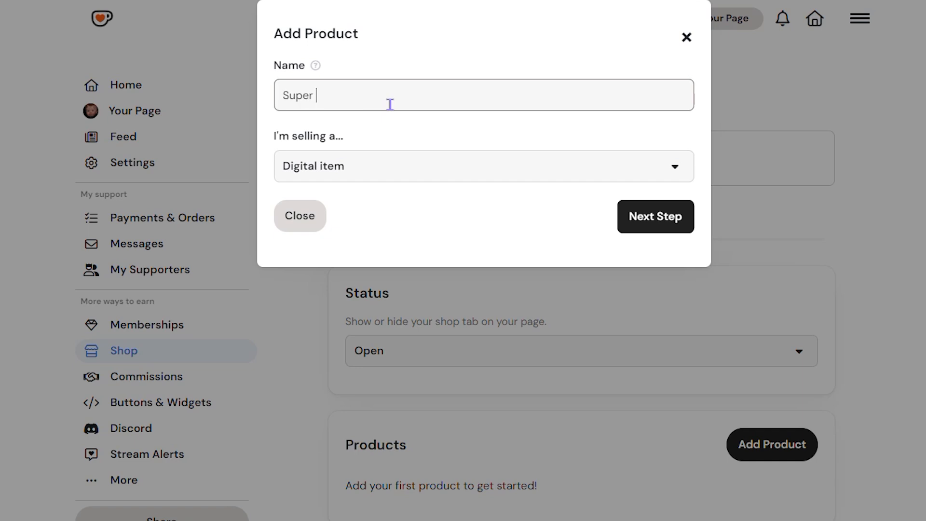
type(" Guide")
left_click(529, 175)
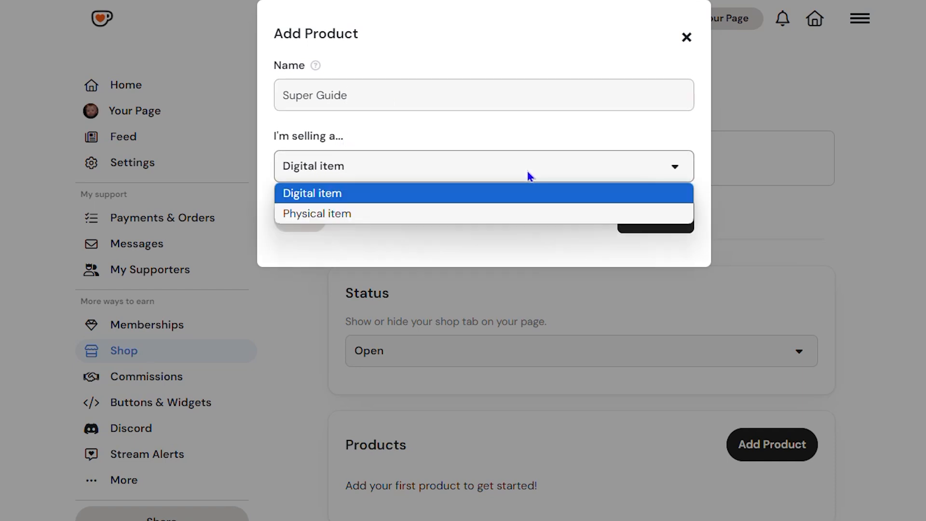
left_click(418, 199)
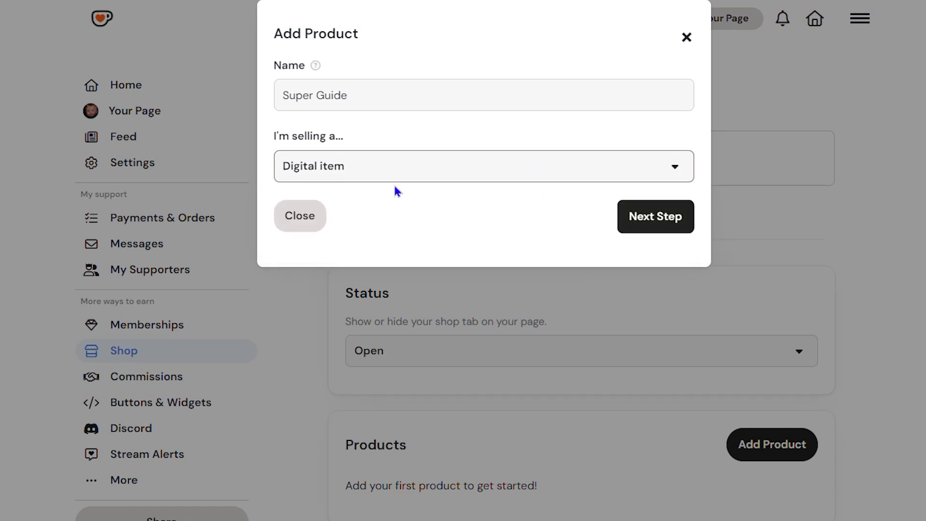
left_click(652, 226)
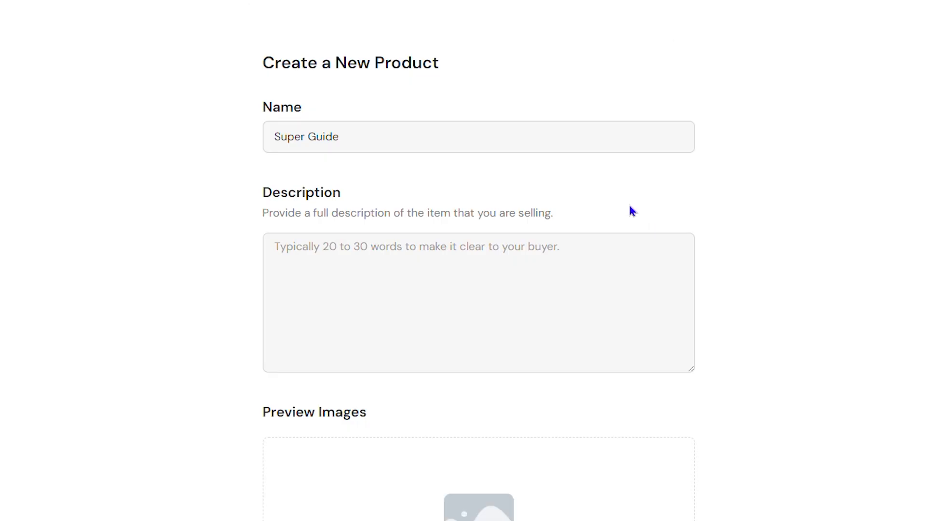
Enter the product description "Super guide you will love.".
left_click(313, 285)
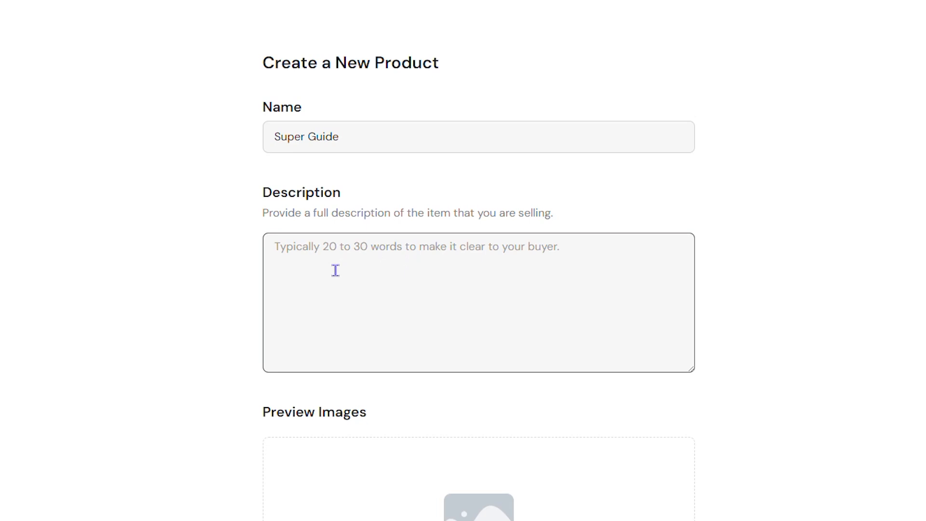
type("S")
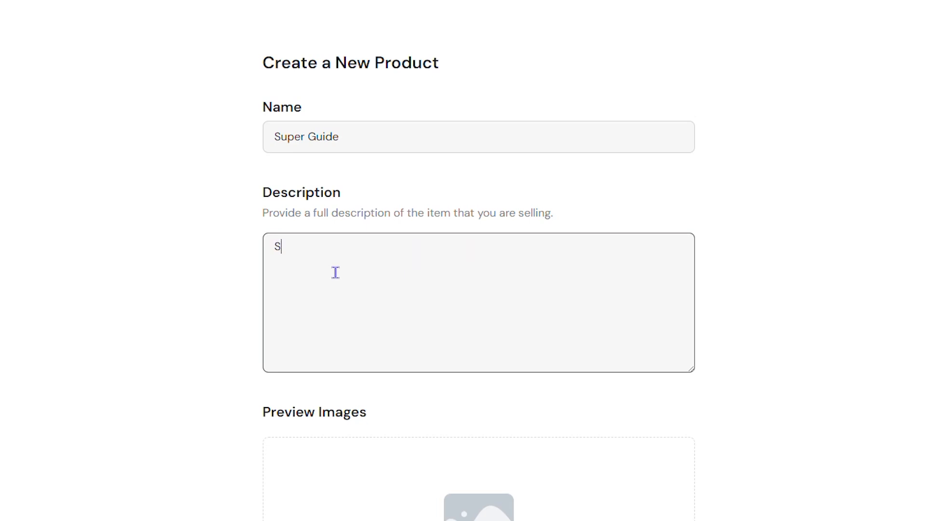
type("uper guide you will")
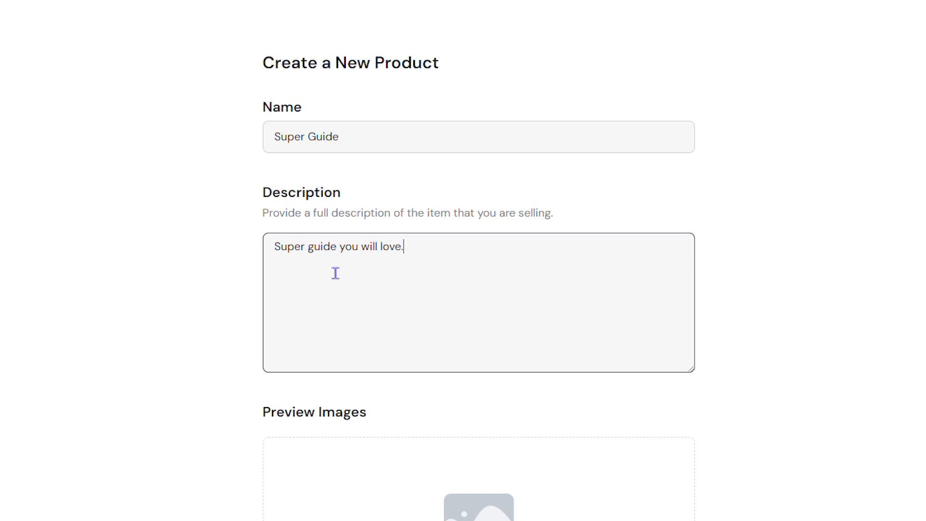
type("love.")
Add the image file "100% WORKING" from the Downloads folder as the product's preview image.
scroll(578, 187, "down", 5)
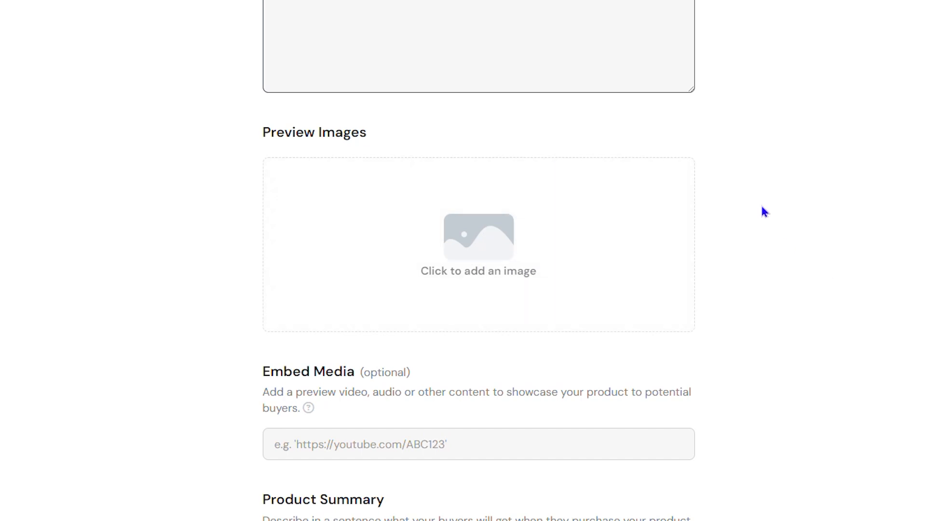
left_click(460, 250)
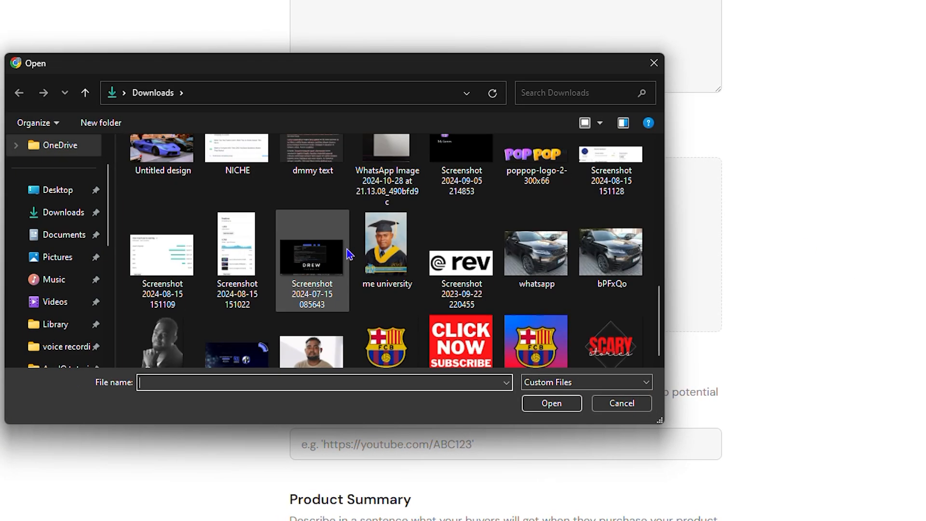
scroll(349, 254, "up", 3)
scroll(328, 261, "down", 4)
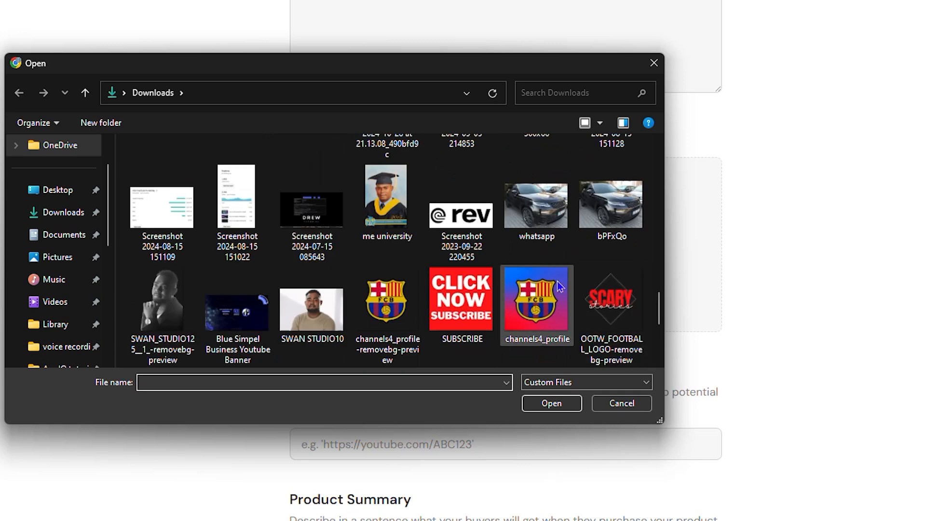
scroll(278, 234, "up", 2)
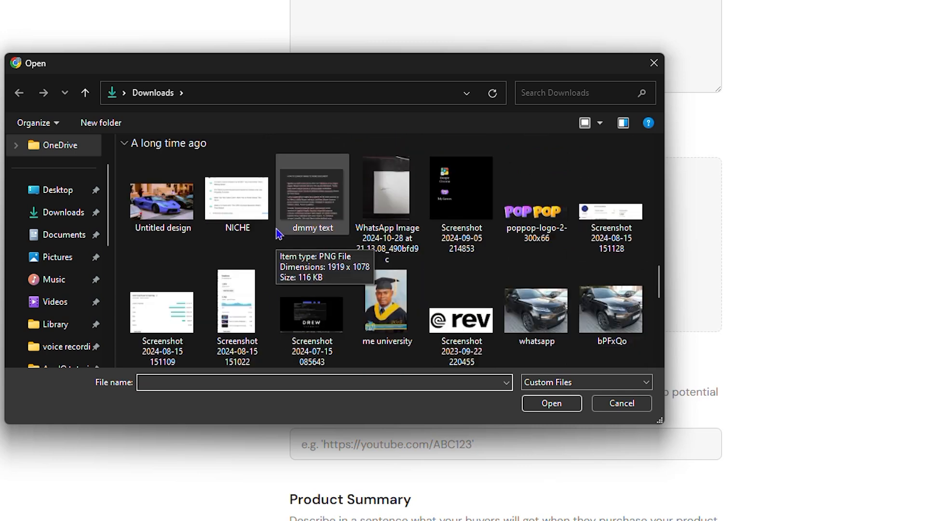
scroll(279, 234, "up", 4)
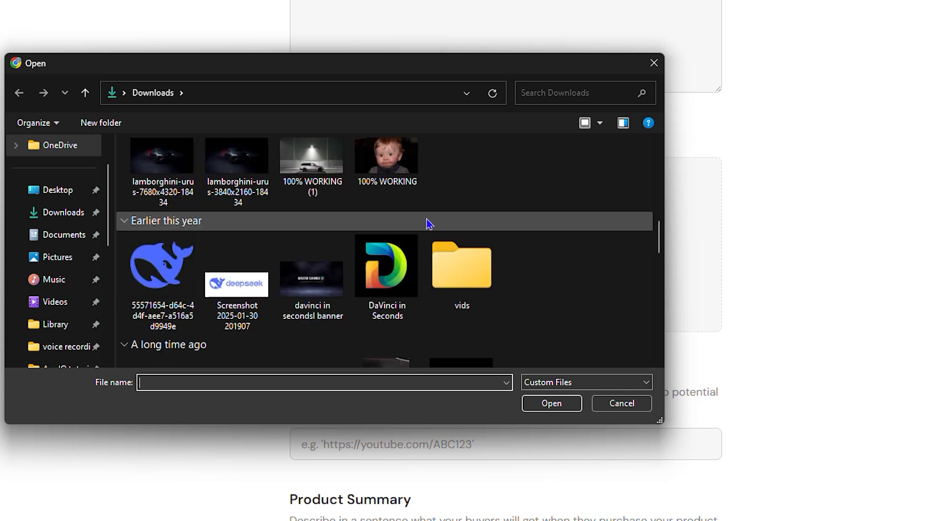
left_click(389, 162)
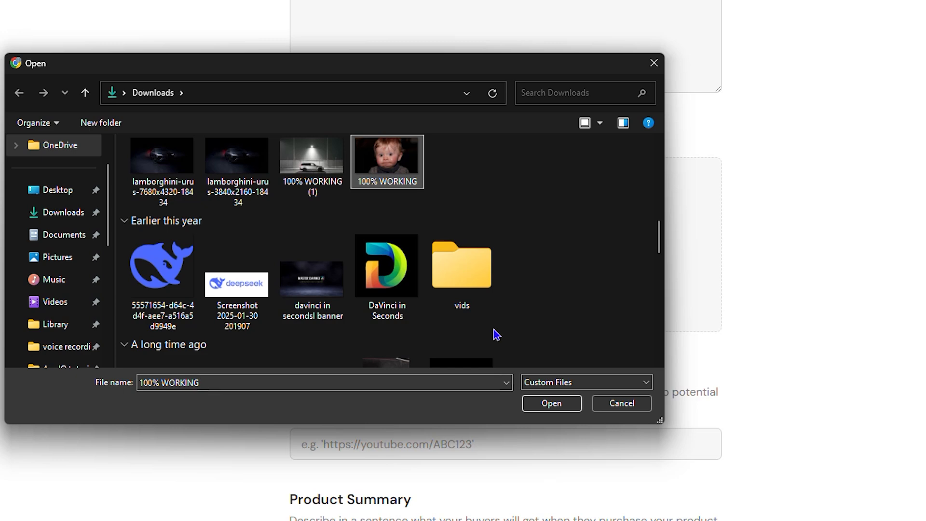
left_click(551, 404)
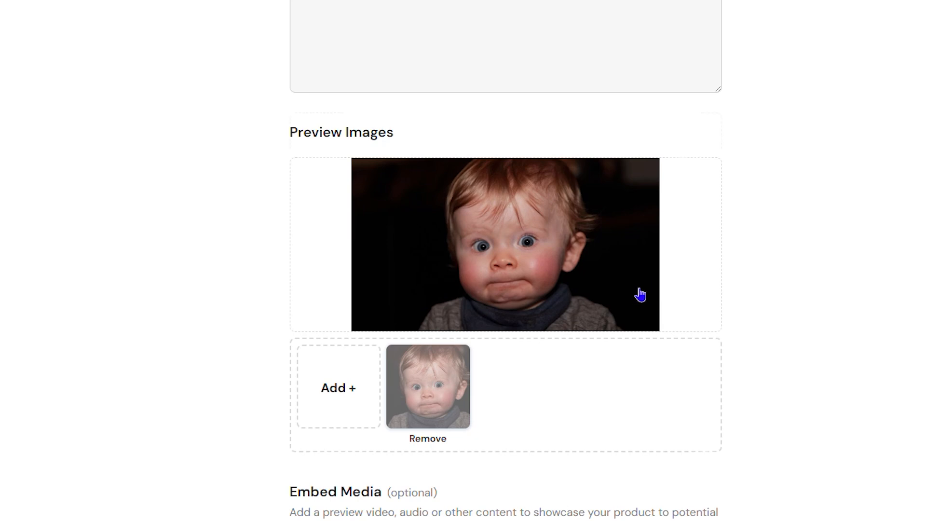
Create a category named "guides" and save it as the product's assigned category.
scroll(642, 295, "down", 3)
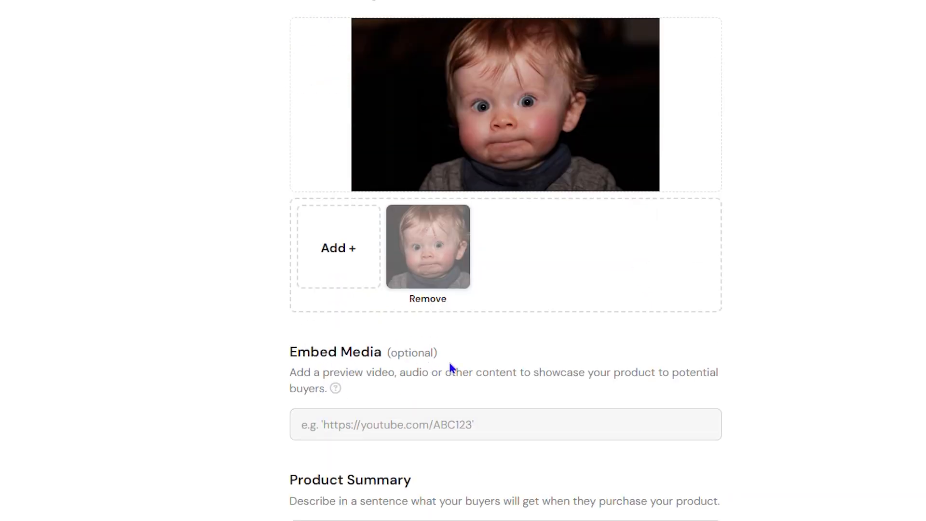
scroll(642, 349, "down", 4)
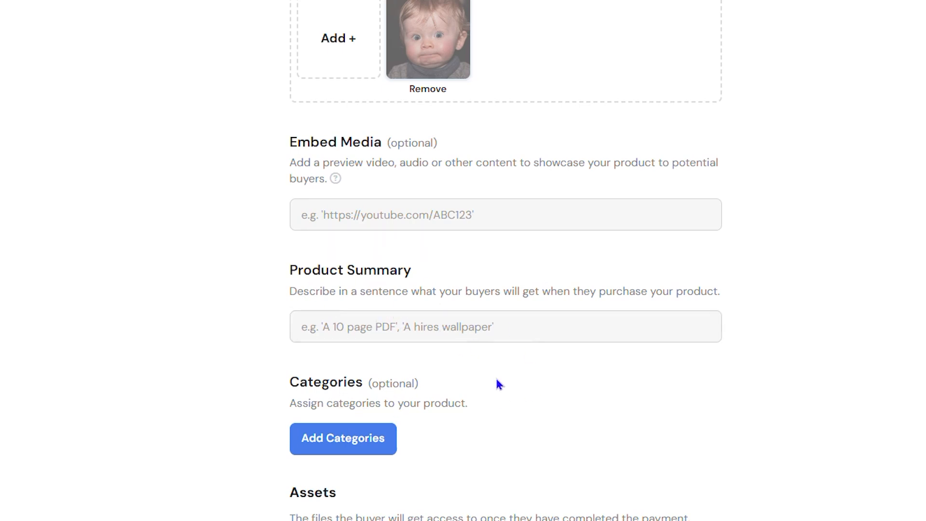
left_click(364, 448)
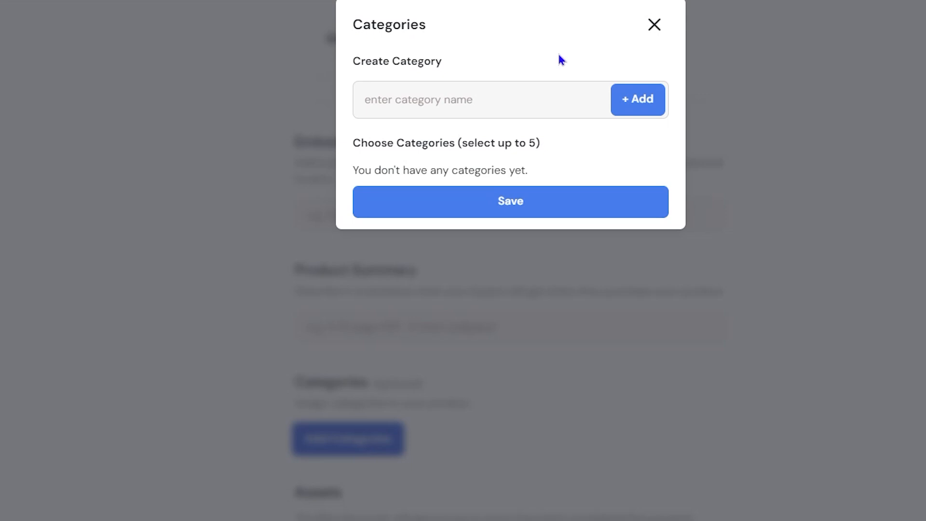
left_click(476, 96)
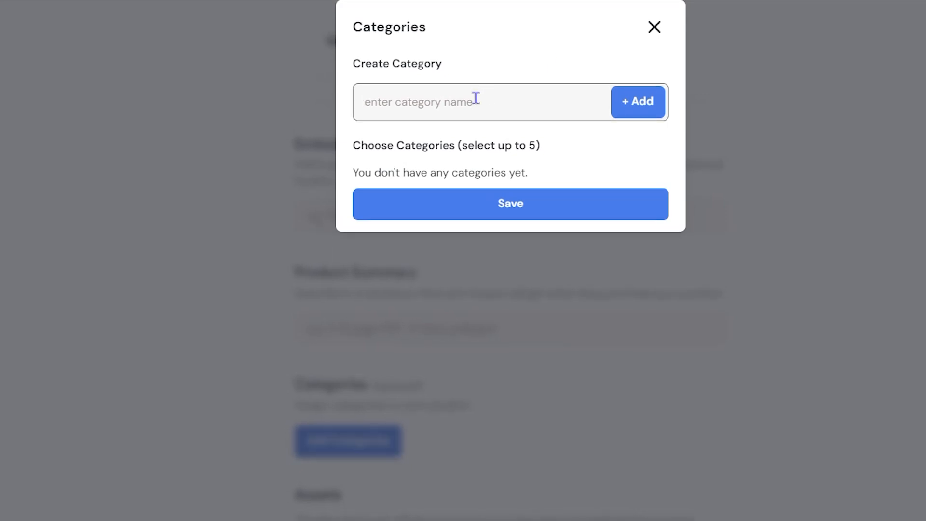
type("guides")
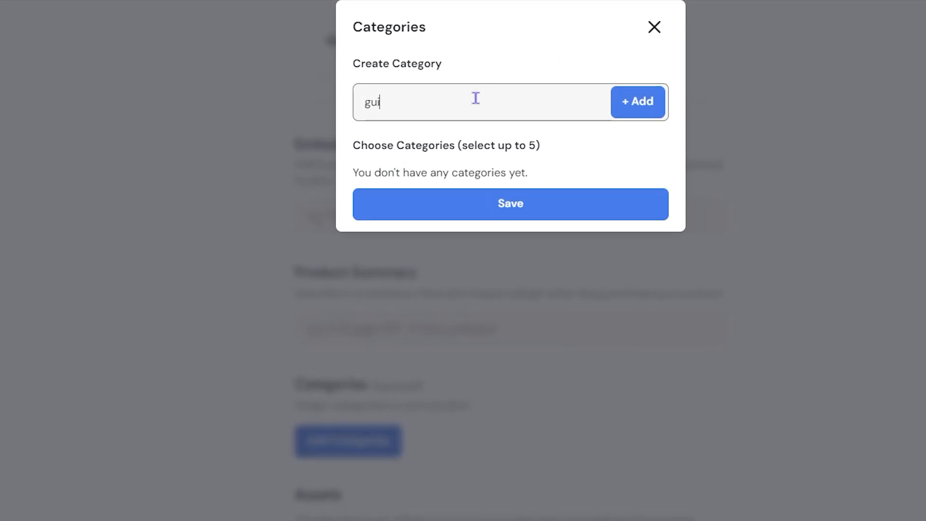
key("Left")
key("Left")
key("Left")
key("Left")
key("Left")
left_click(636, 110)
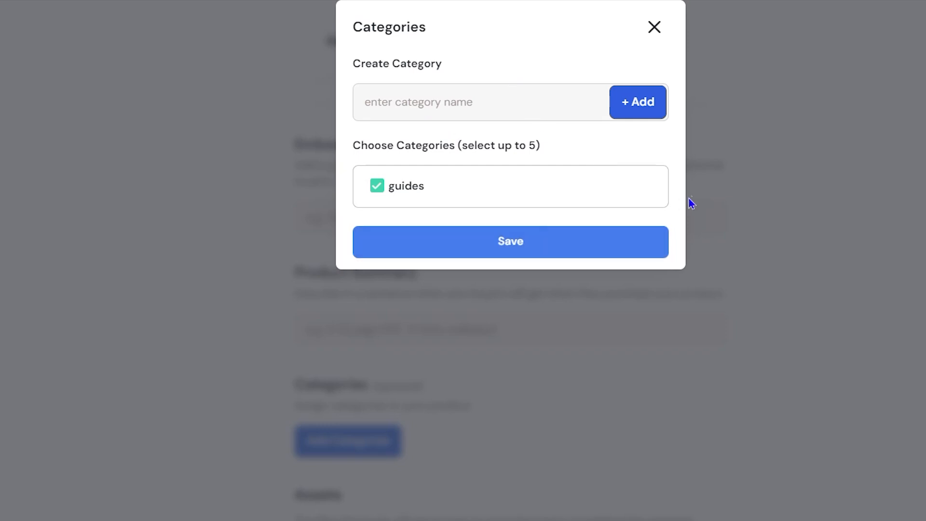
left_click(515, 247)
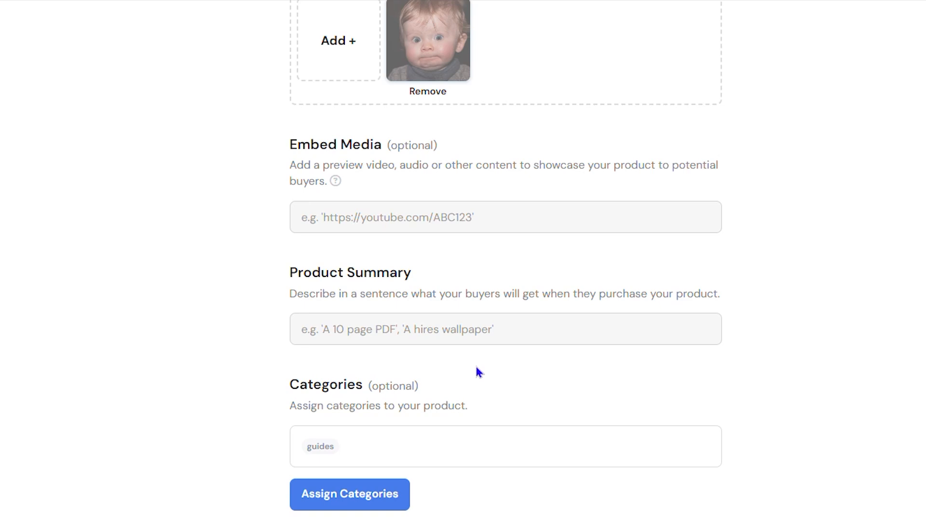
Upload the PDF file "Doc6" from the Downloads folder as the product's asset for buyers.
scroll(477, 367, "down", 4)
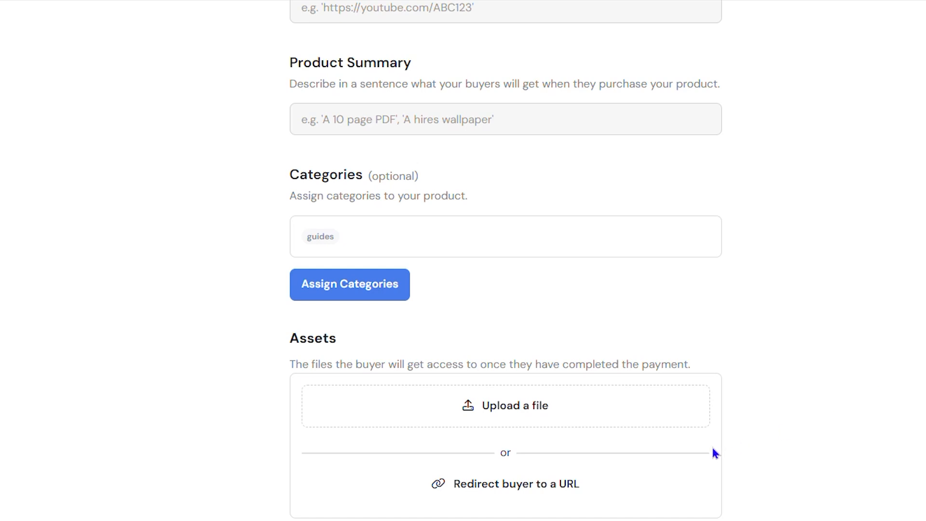
scroll(579, 362, "down", 3)
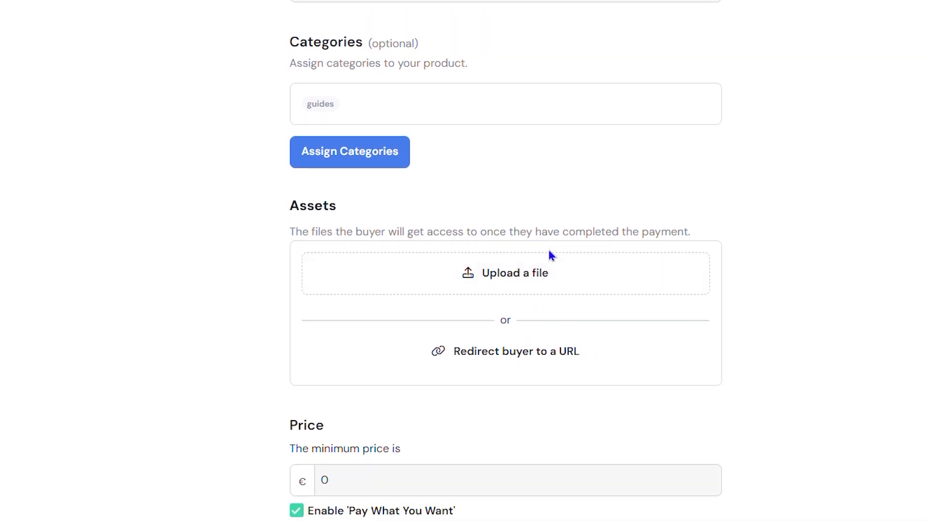
left_click(511, 283)
scroll(296, 70, "down", 5)
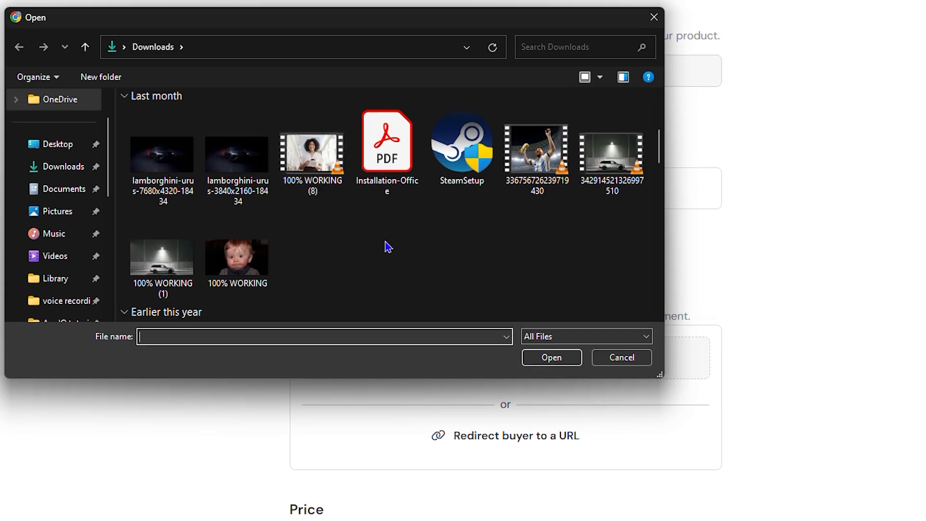
left_click(397, 164)
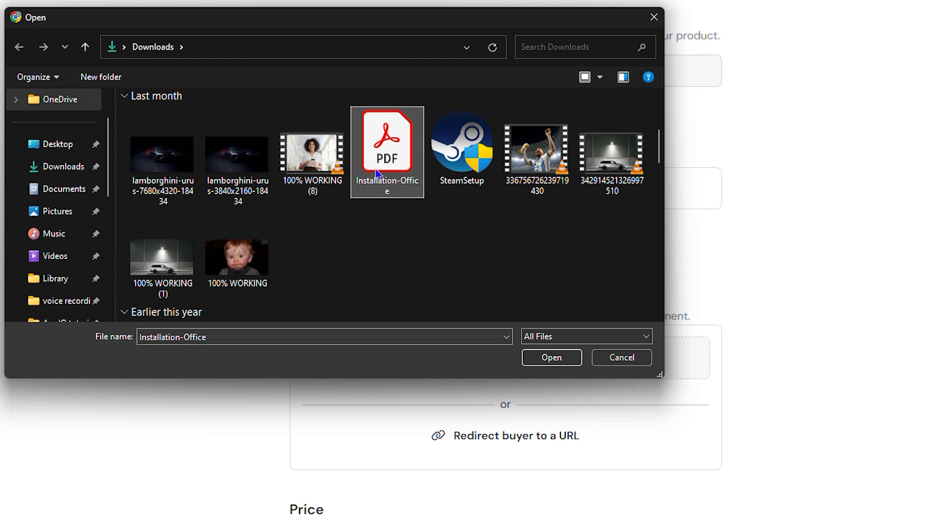
scroll(501, 225, "up", 5)
scroll(502, 225, "down", 5)
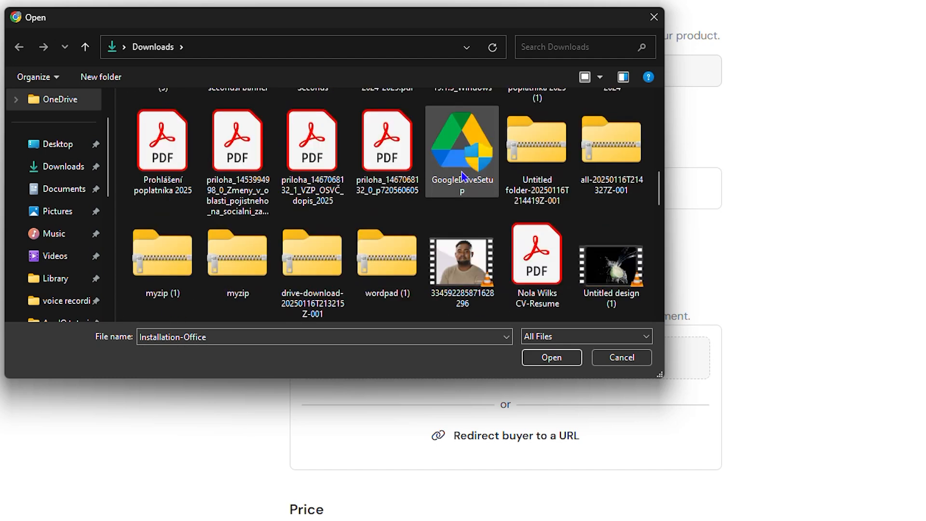
scroll(462, 178, "down", 2)
scroll(449, 245, "down", 3)
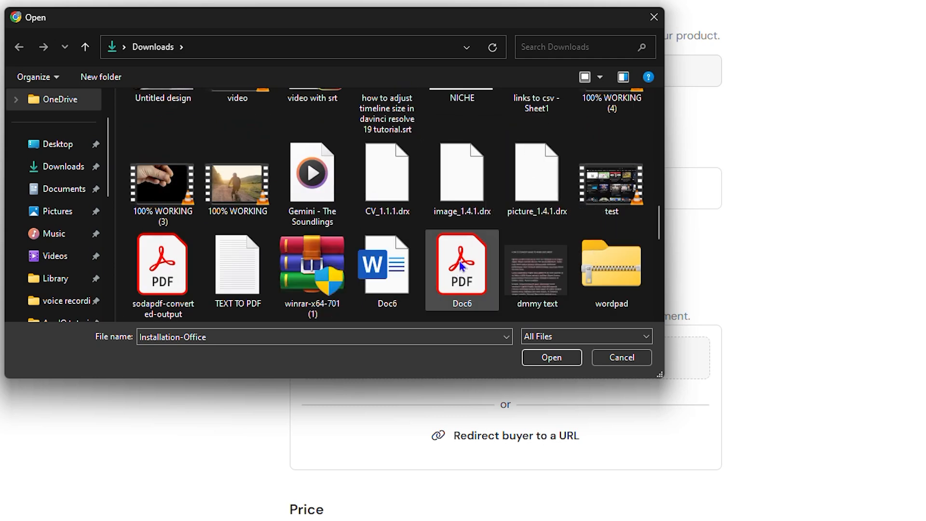
left_click(461, 282)
left_click(551, 357)
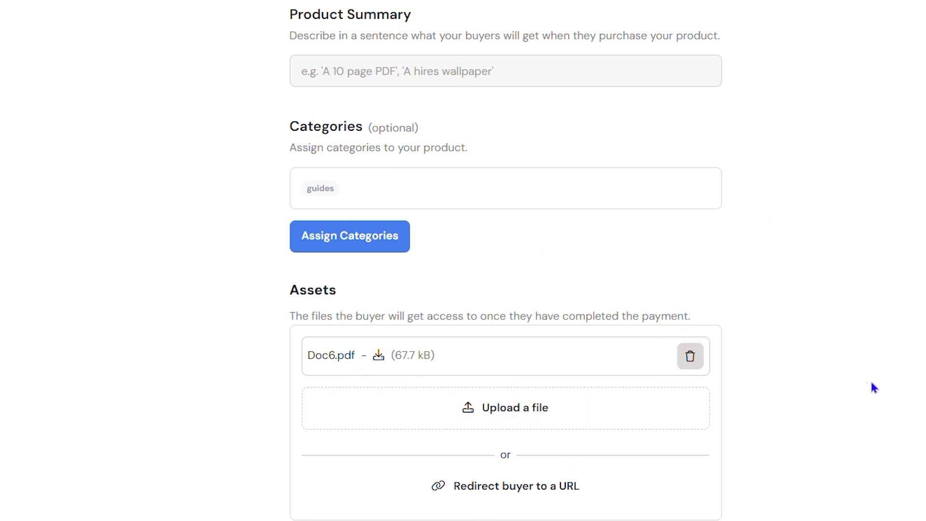
Set the product's minimum price to €20.
scroll(874, 387, "down", 4)
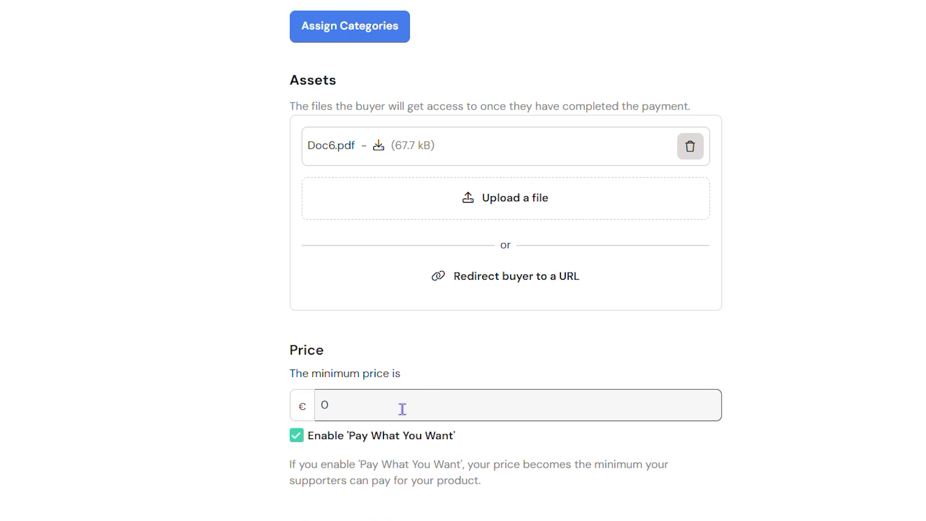
type("20")
scroll(409, 390, "down", 3)
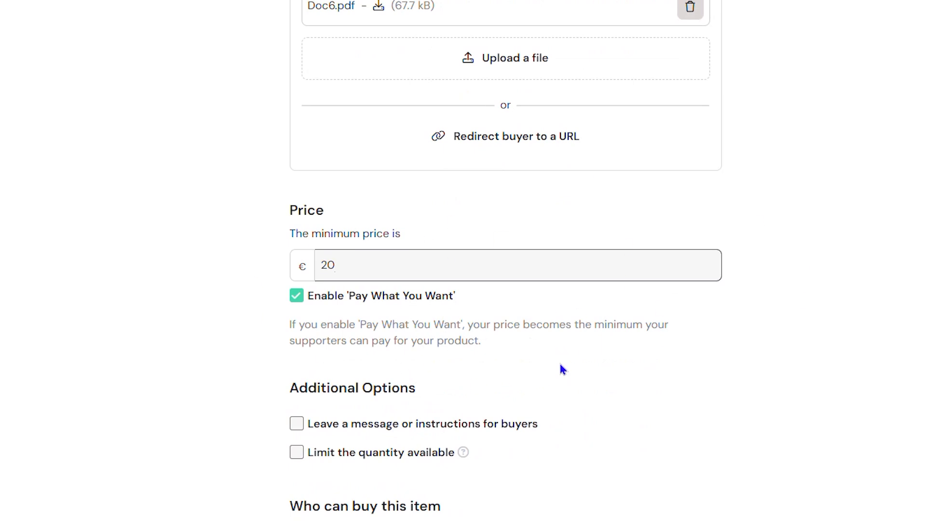
Try the additional option for leaving a message or instructions for buyers, then turn it off.
scroll(559, 361, "down", 3)
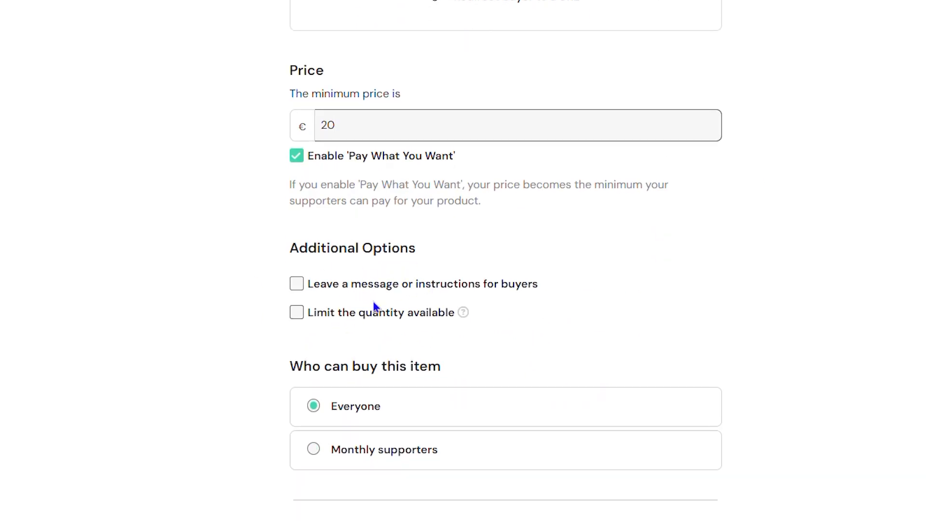
left_click(297, 284)
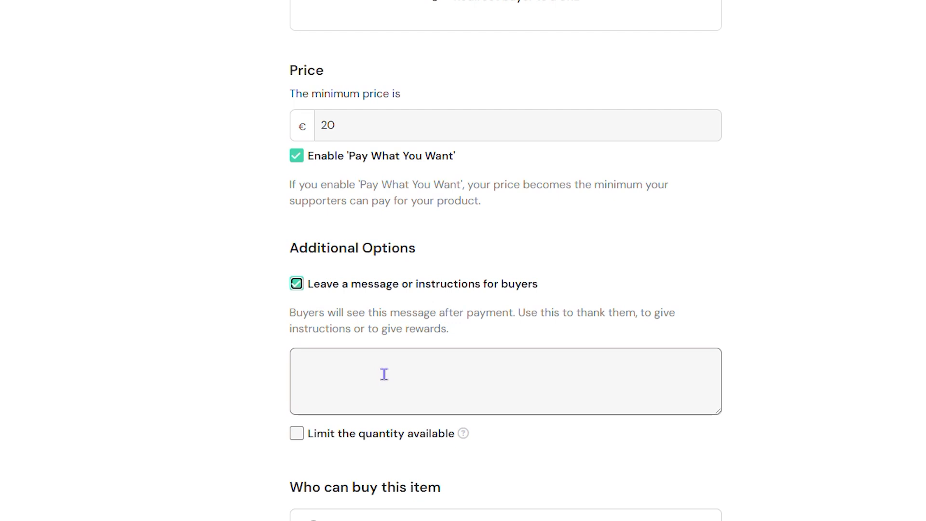
left_click(297, 284)
left_click(297, 284)
left_click(297, 284)
Restrict who can buy the item to monthly supporters in the Special VIP tier.
scroll(479, 362, "down", 2)
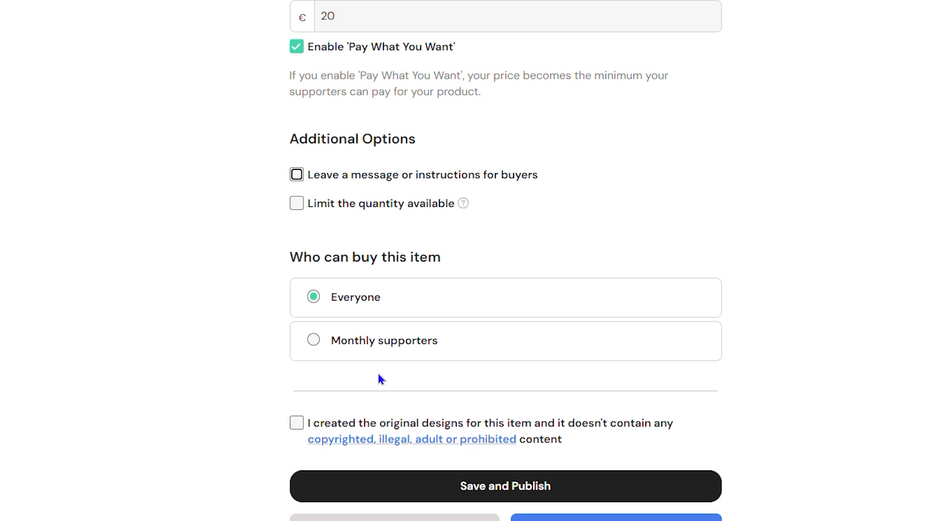
left_click(313, 341)
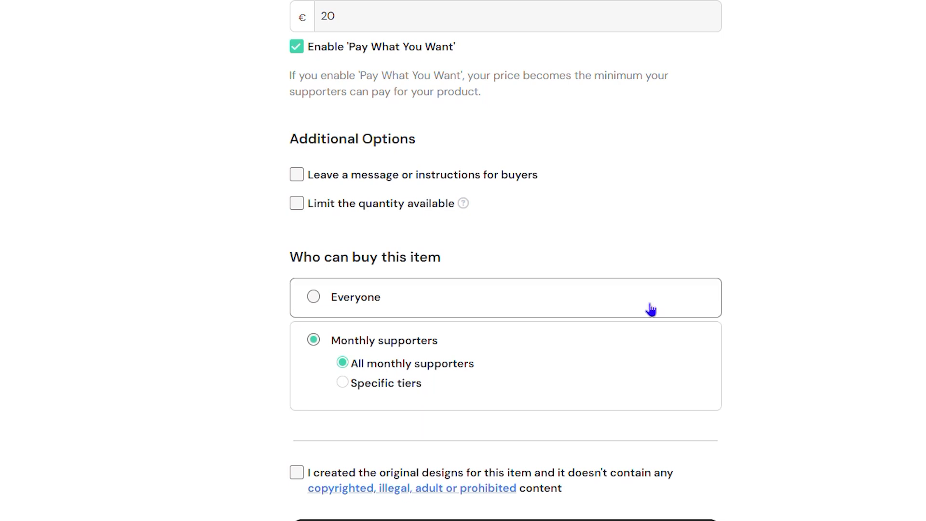
left_click(349, 385)
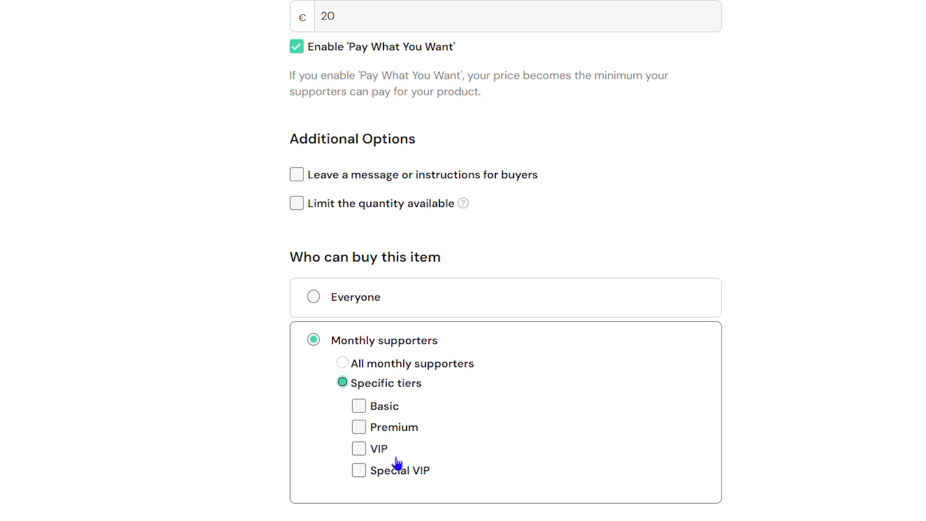
left_click(361, 471)
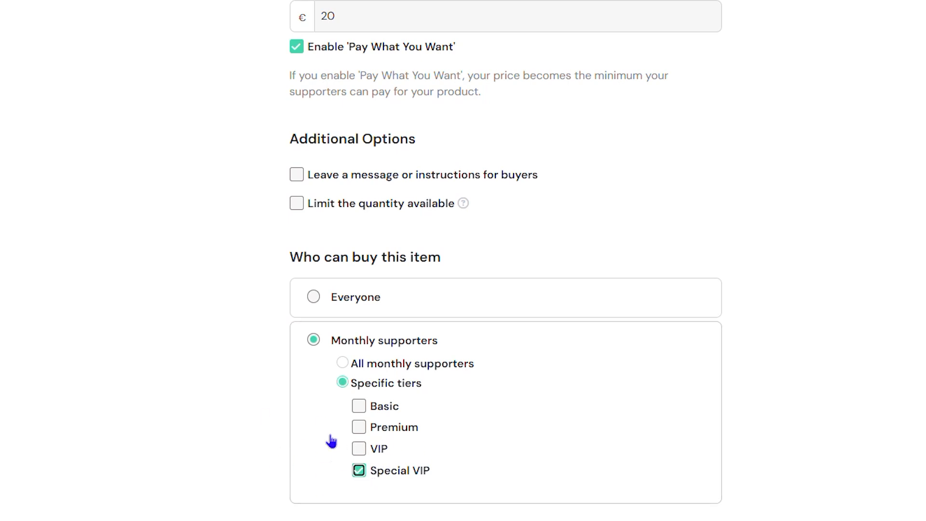
scroll(333, 439, "down", 2)
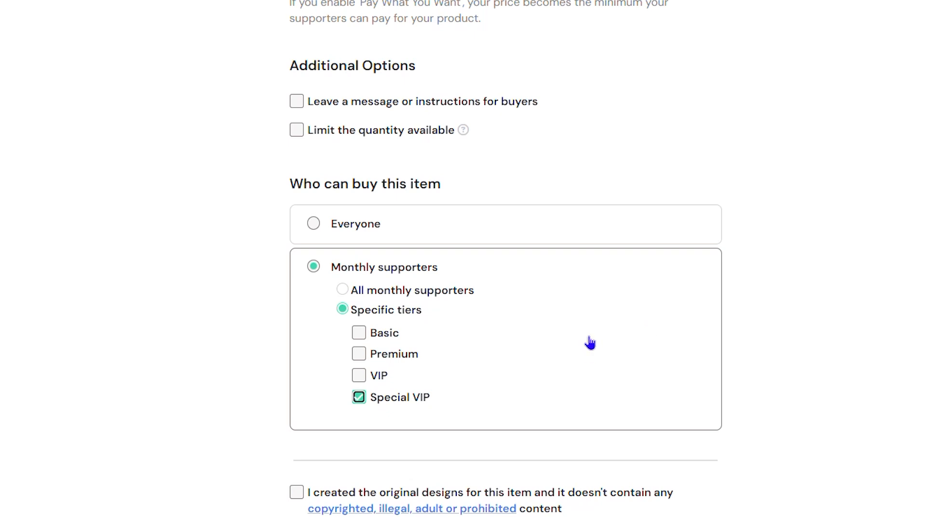
Remove the Special VIP tier restriction and allow everyone to buy the item.
left_click(361, 401)
left_click(344, 291)
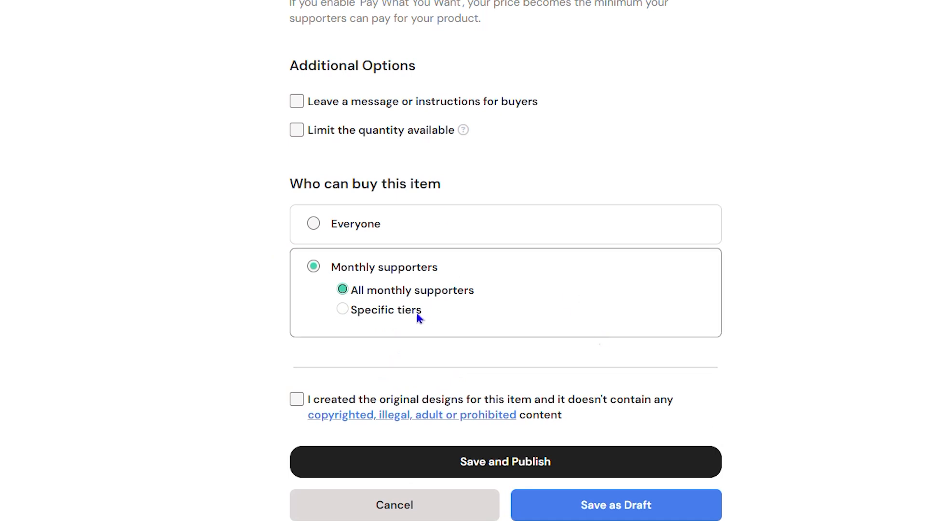
left_click(314, 236)
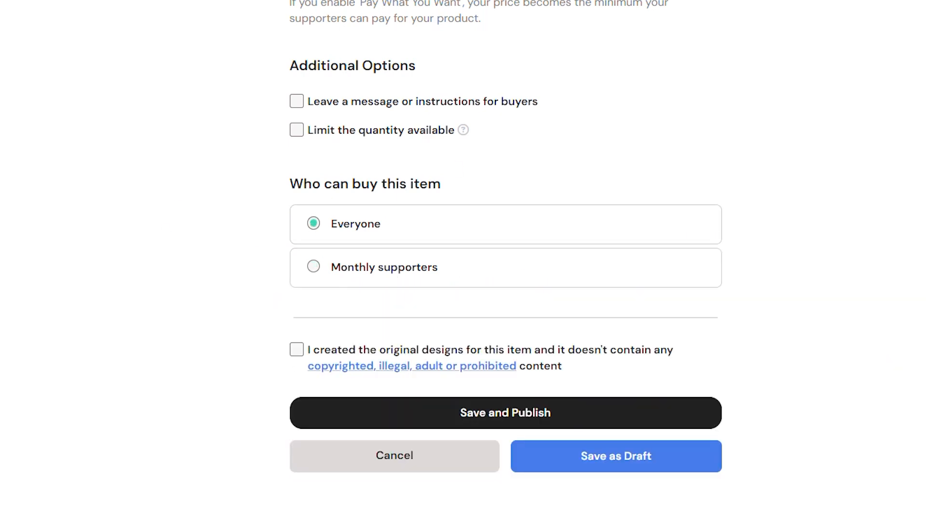
Declare that the item's designs are original and free of prohibited content, and try to publish the product.
left_click(296, 352)
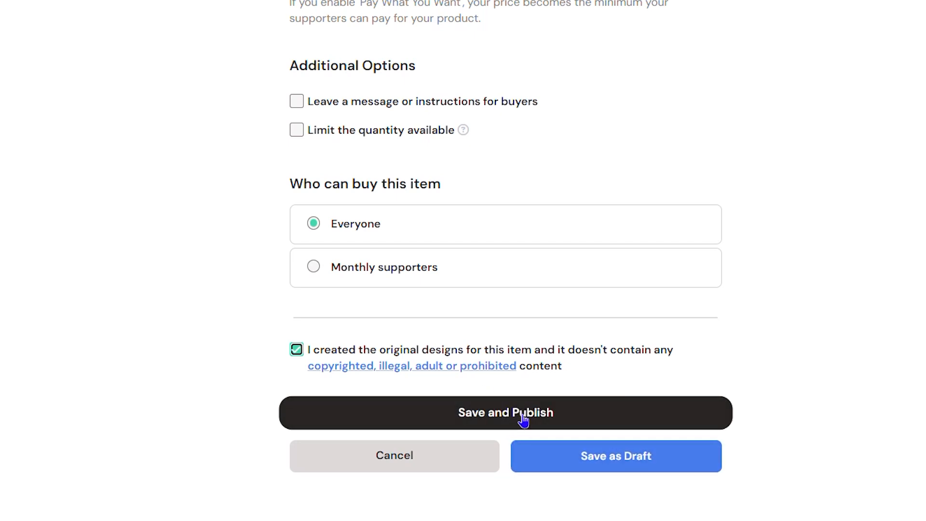
left_click(536, 407)
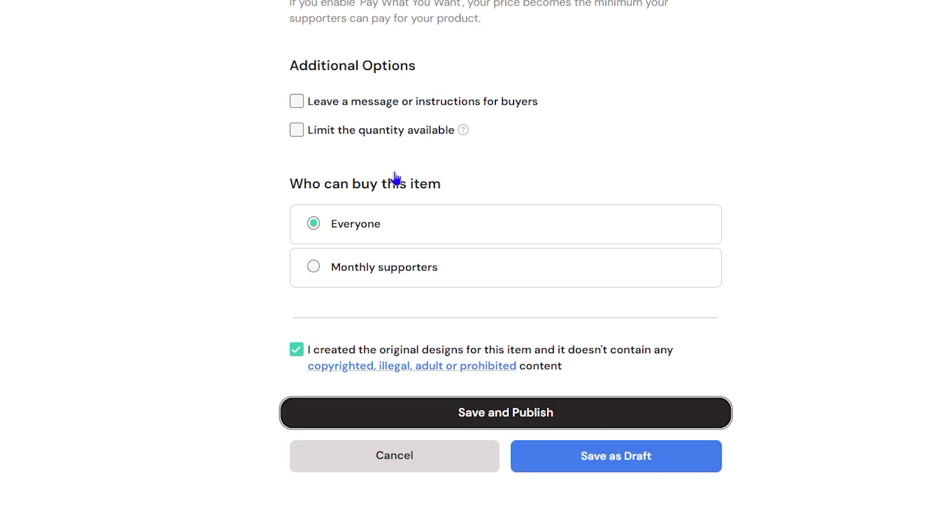
Copy the description text "Super guide you will love." into the Product Summary.
scroll(439, 202, "up", 9)
scroll(583, 208, "up", 3)
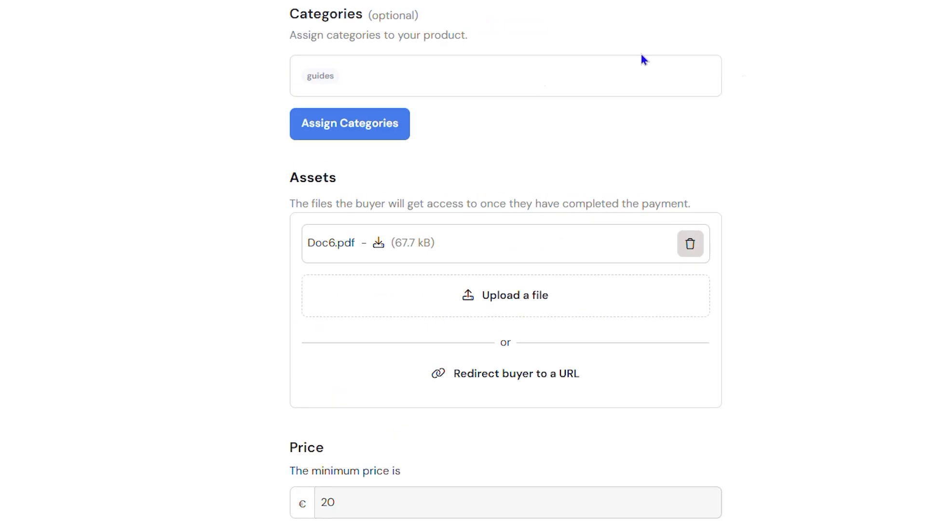
scroll(573, 273, "up", 18)
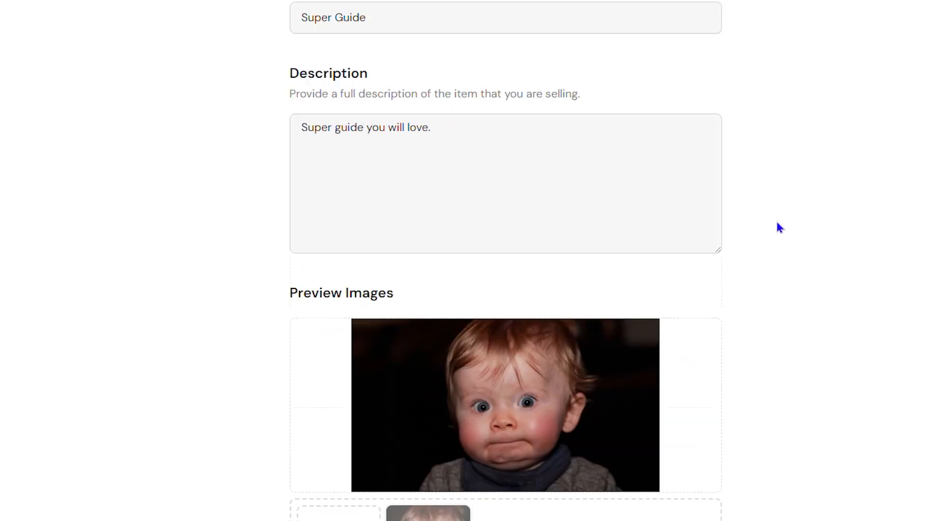
left_click(439, 186)
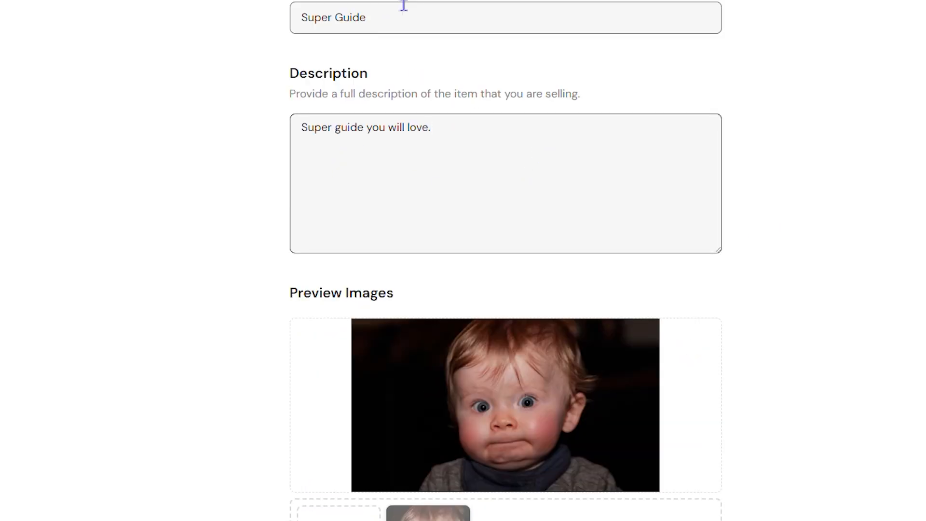
scroll(486, 210, "up", 1)
scroll(486, 209, "up", 2)
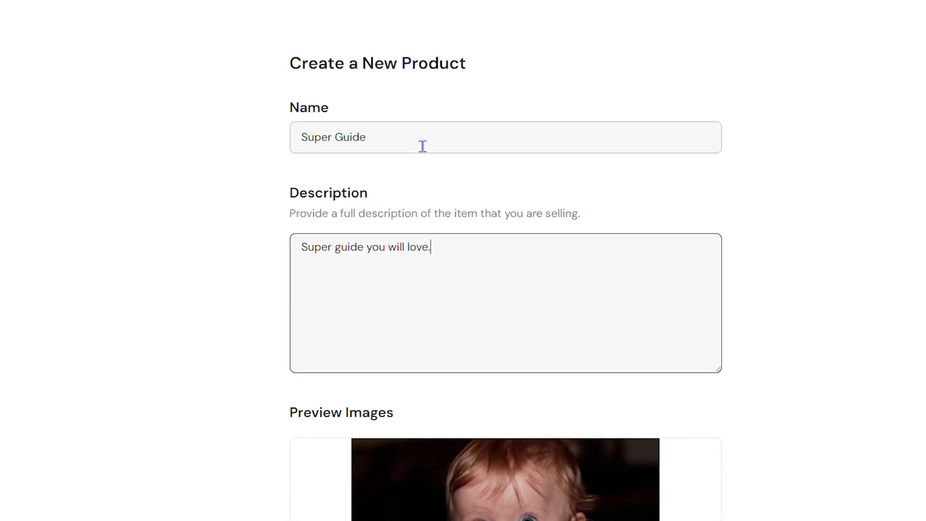
left_click_drag(422, 140, 202, 149)
left_click_drag(449, 263, 254, 277)
key("ctrl+c")
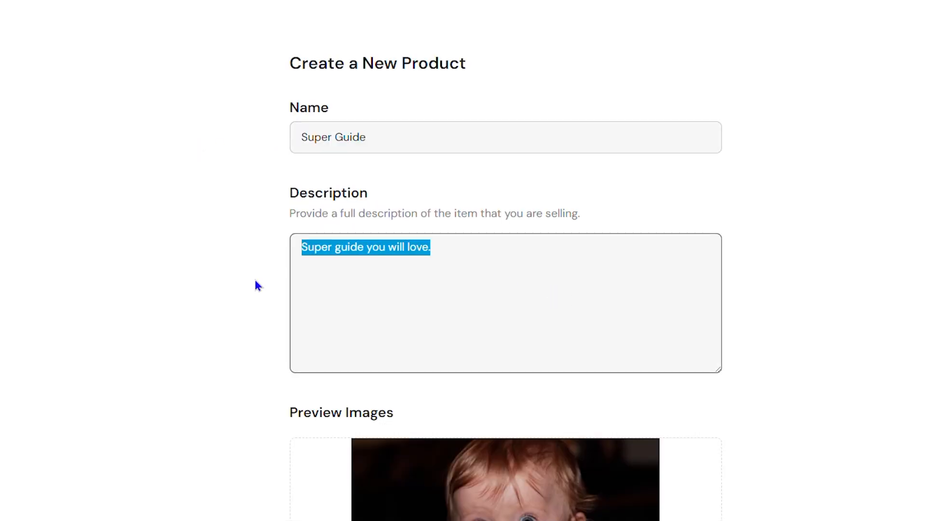
scroll(573, 343, "down", 10)
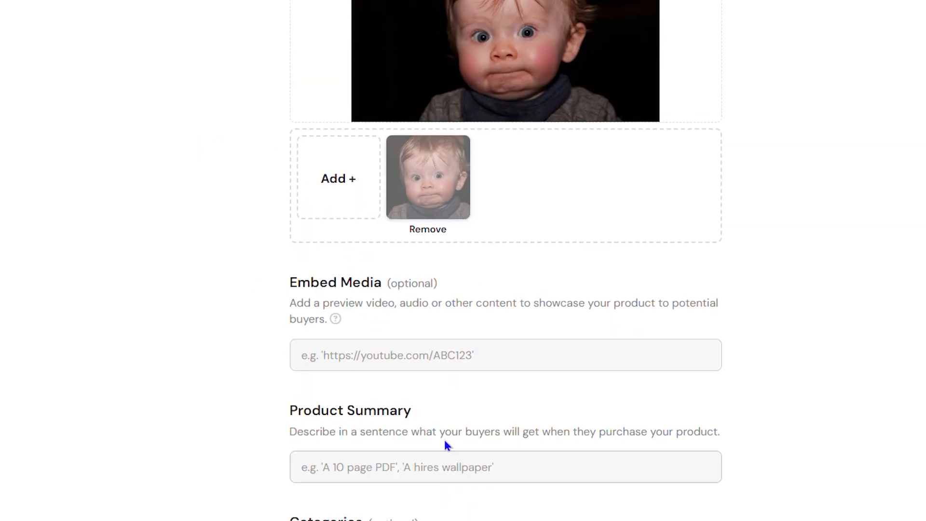
scroll(536, 397, "down", 2)
left_click(464, 325)
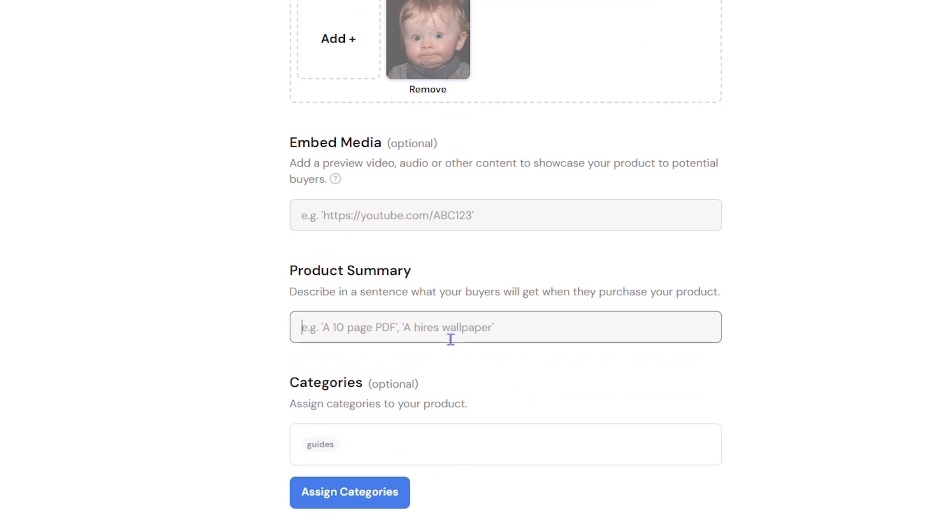
key("ctrl+v")
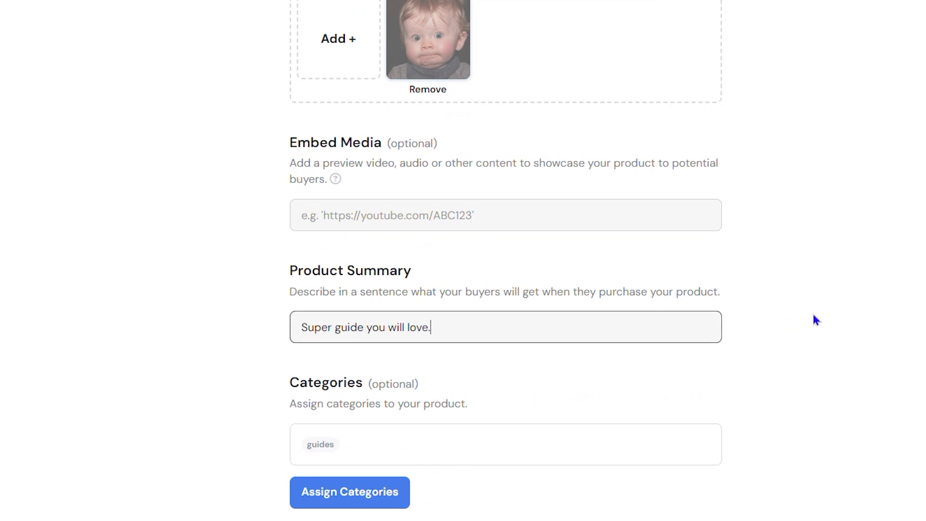
Save and publish the completed product.
scroll(807, 347, "down", 6)
scroll(820, 353, "down", 10)
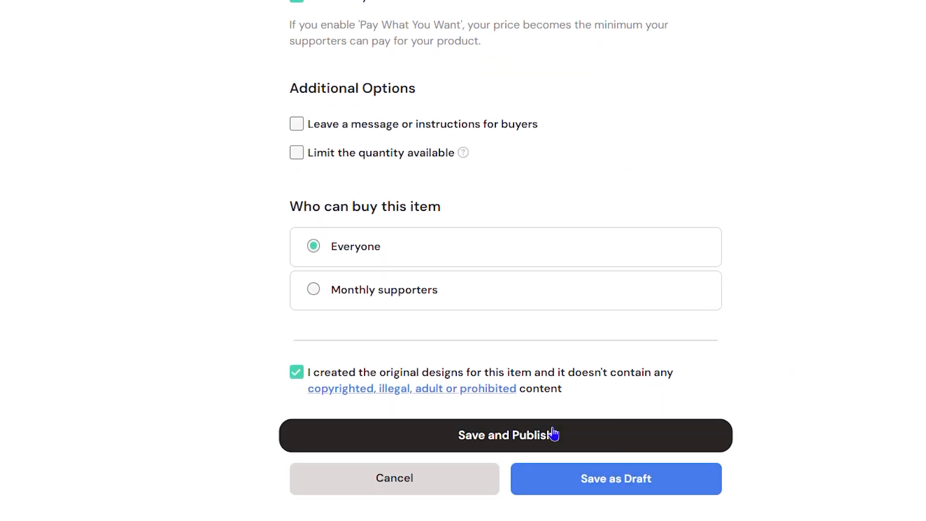
left_click(553, 434)
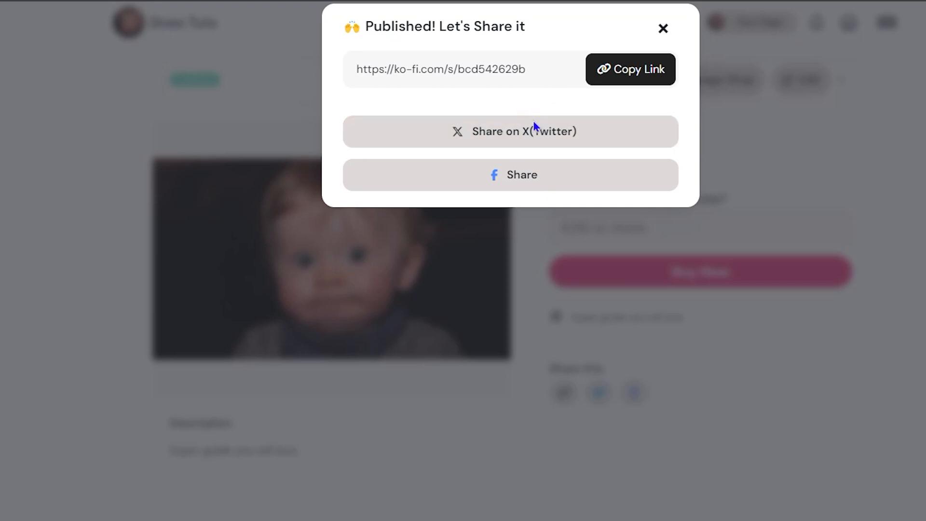
Dismiss the sharing dialog and view the "Super Guide" listing in the public shop.
left_click(476, 66)
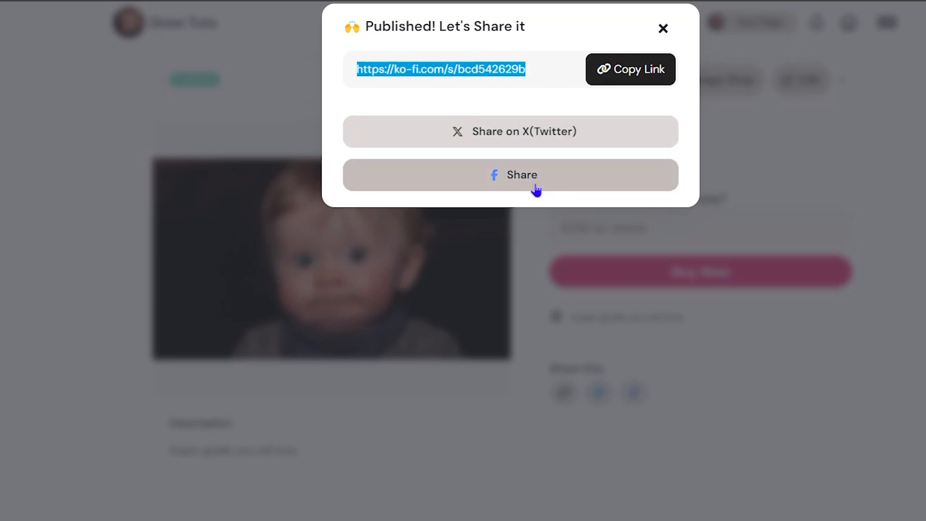
left_click(664, 30)
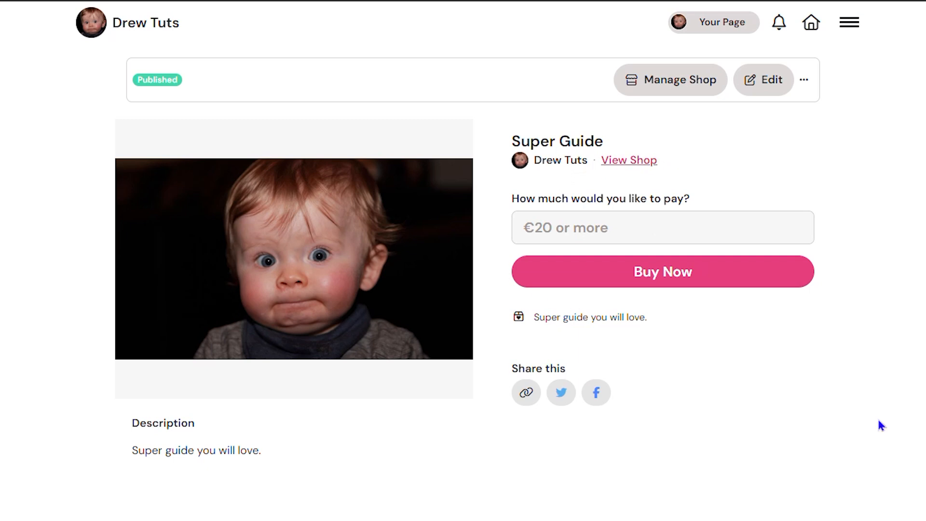
left_click(627, 160)
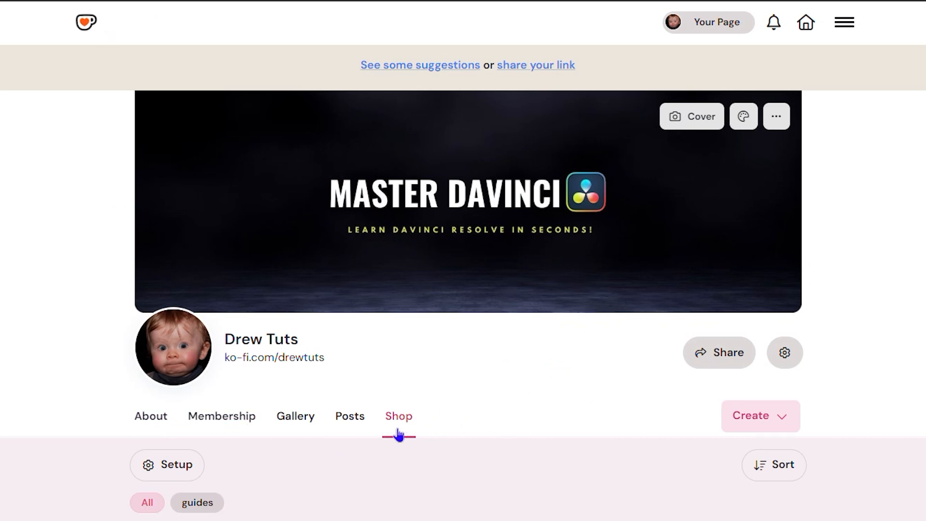
scroll(402, 427, "down", 5)
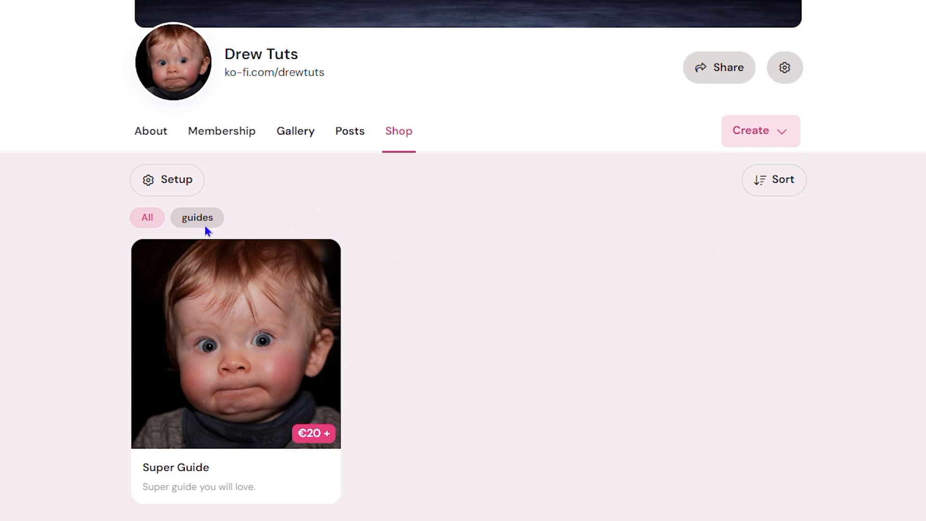
Review the available default sort orders for the shop's products and close the dialog without saving.
left_click(770, 188)
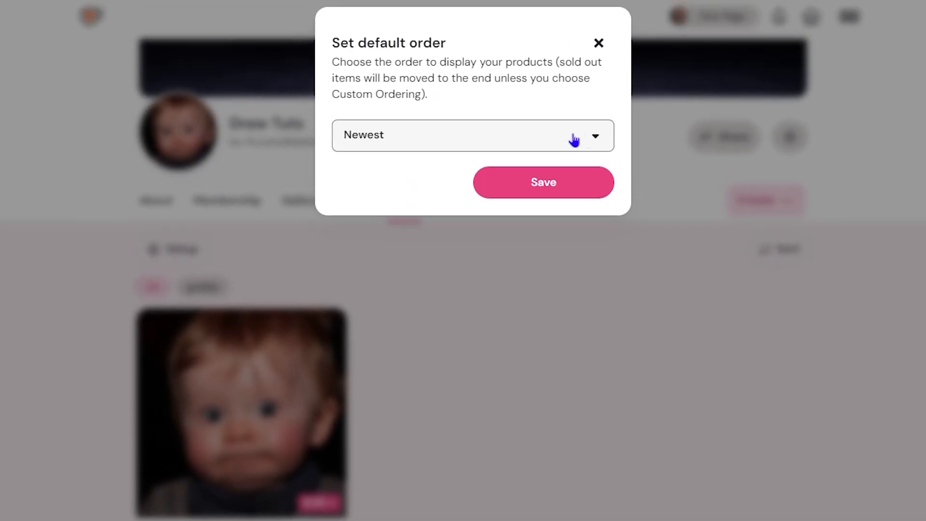
left_click(598, 139)
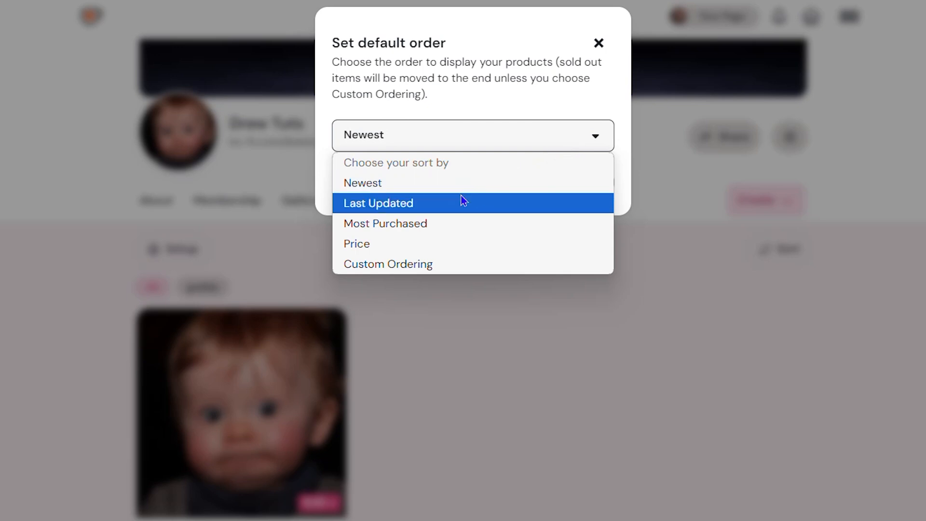
left_click(599, 44)
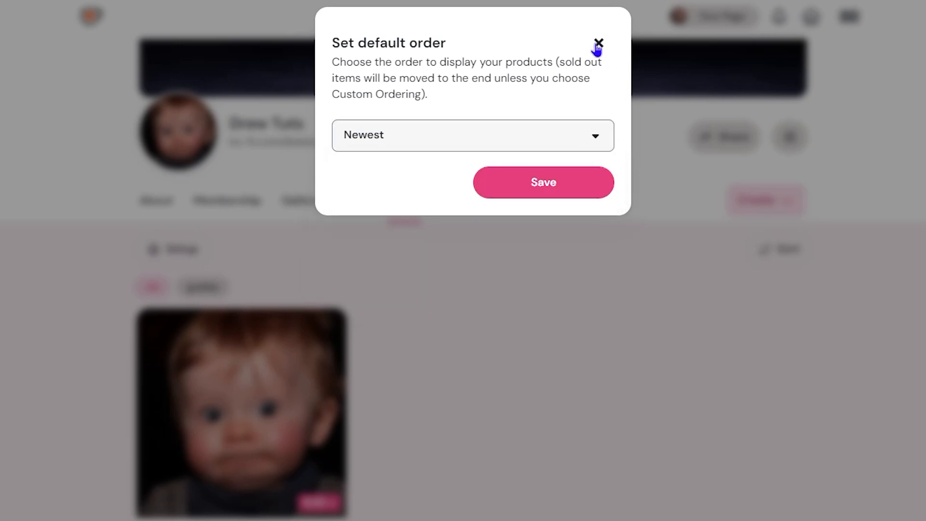
left_click(599, 44)
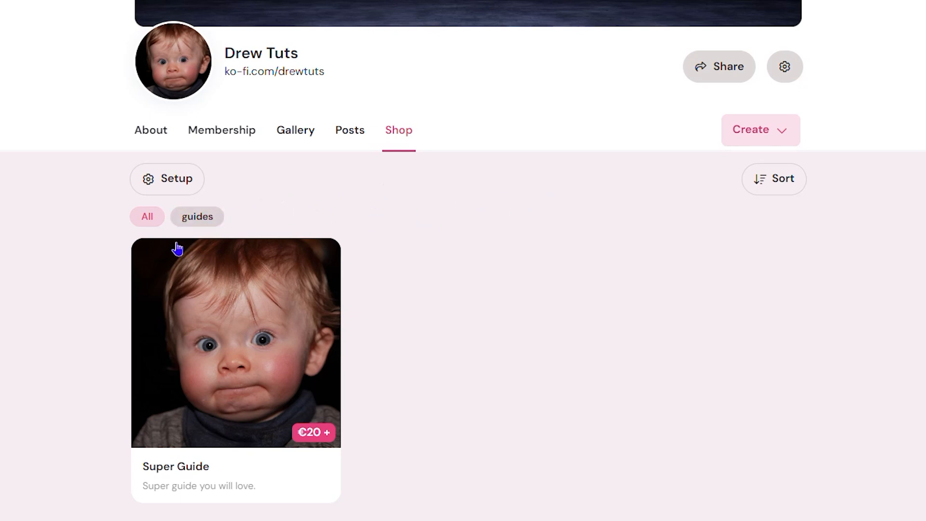
Filter the shop's products by the "guides" category and open the "Super Guide" product page to check its purchase option.
left_click(148, 218)
left_click(189, 219)
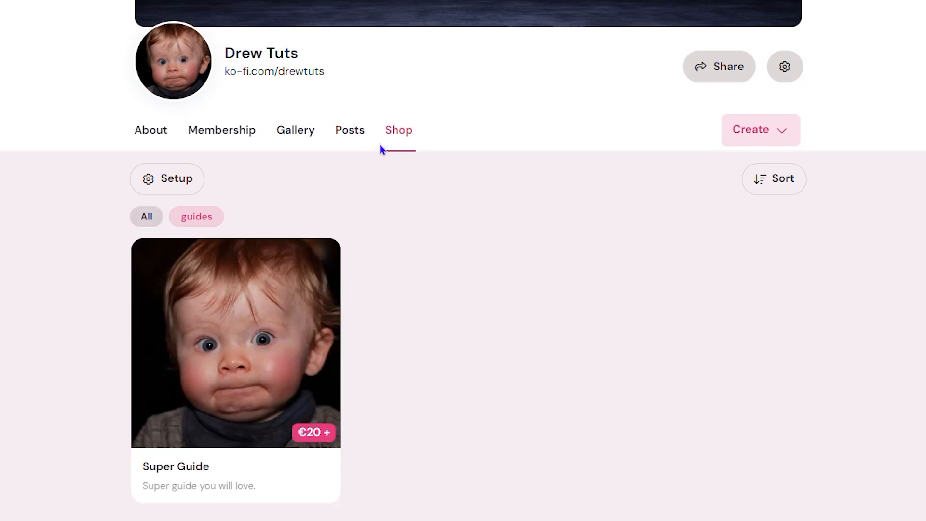
left_click(284, 369)
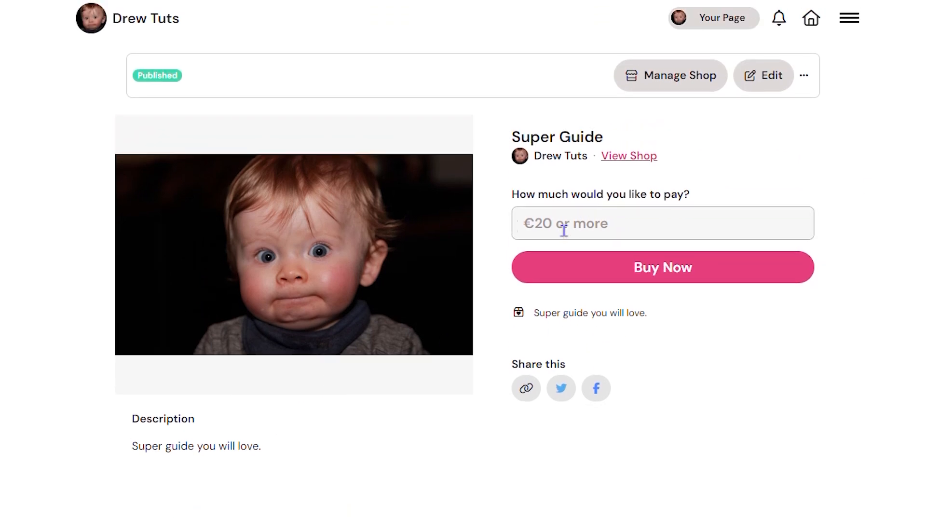
left_click(694, 283)
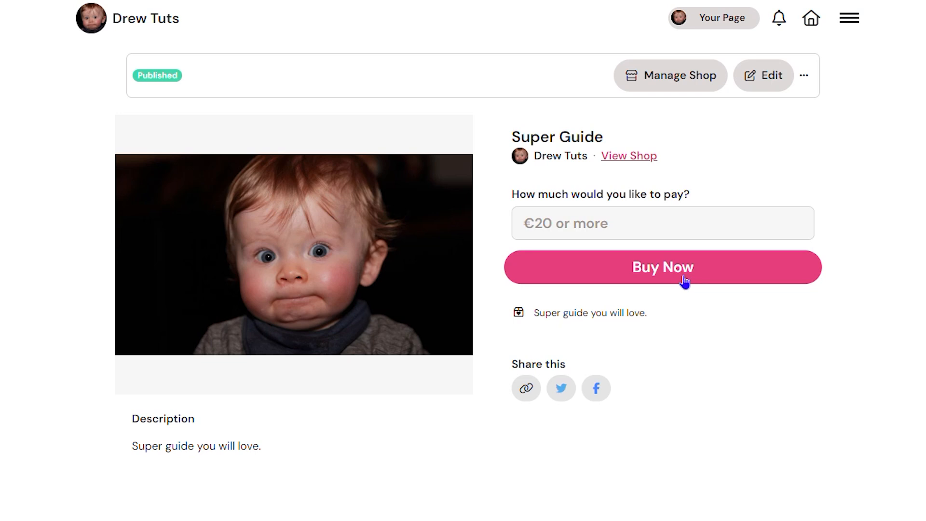